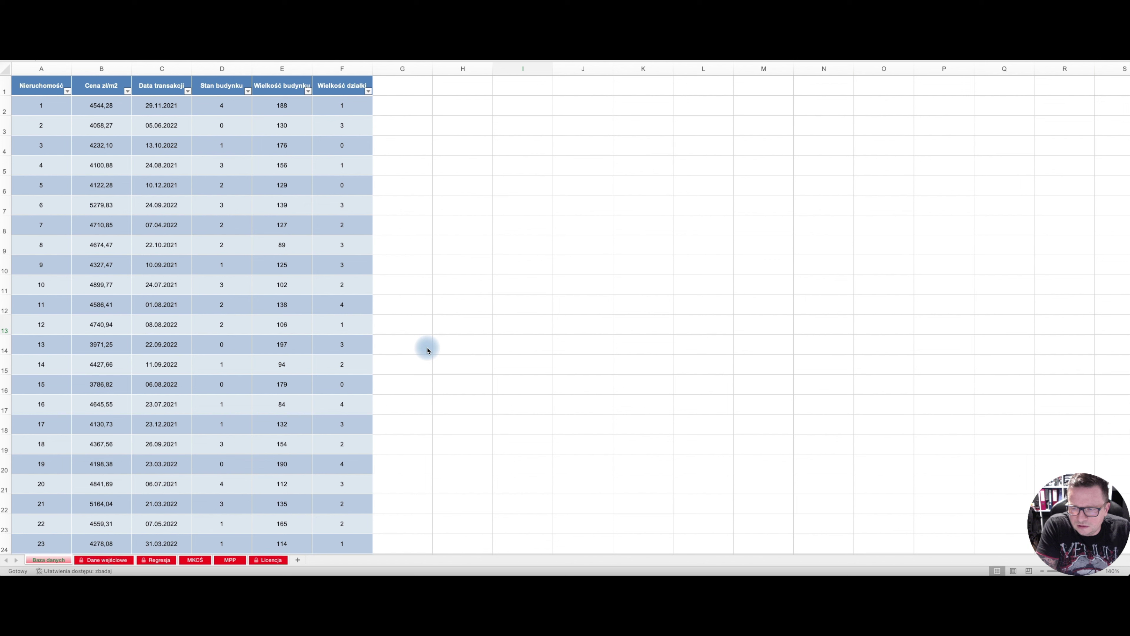
Look through the property transactions table with prices, dates and building features on the Baza danych sheet
left_click(428, 351)
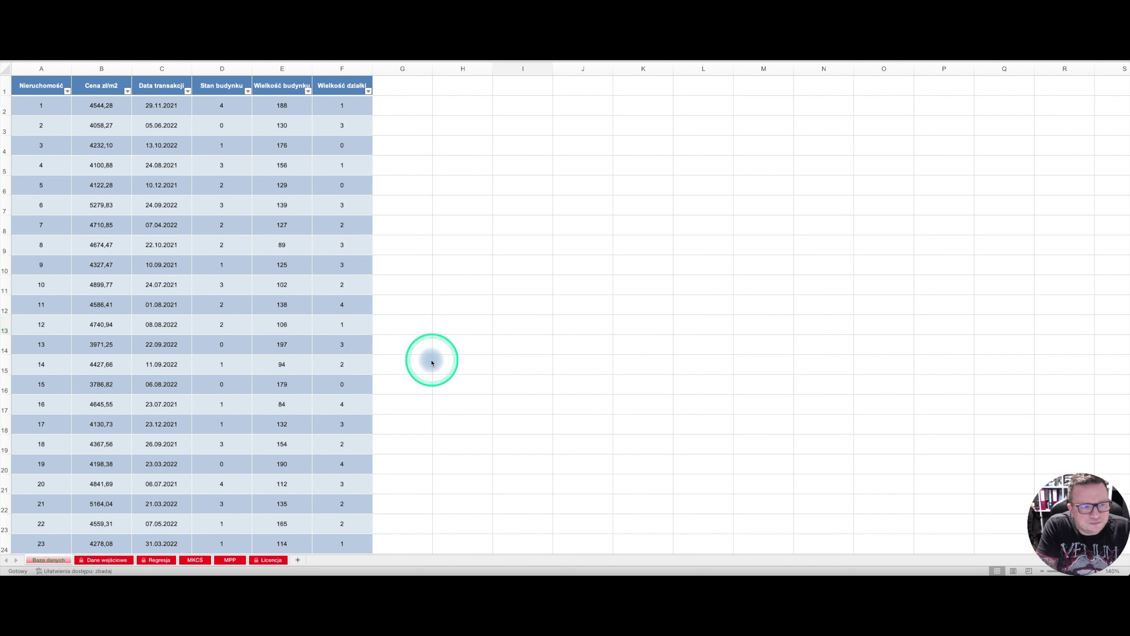
scroll(430, 354, "down", 10)
scroll(427, 361, "down", 20)
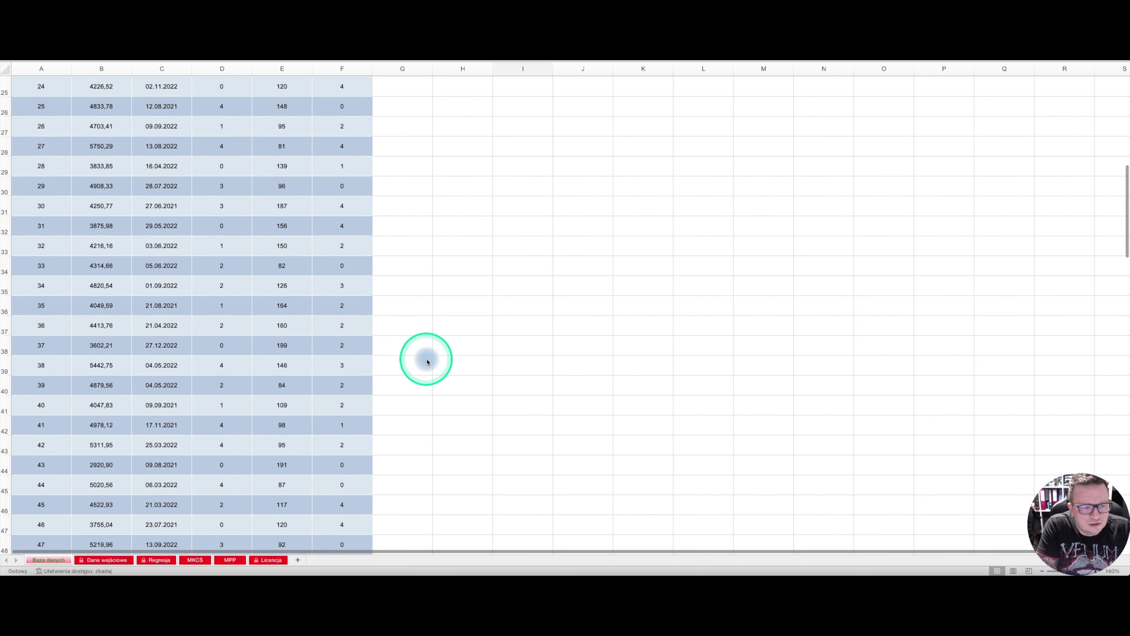
scroll(427, 362, "down", 18)
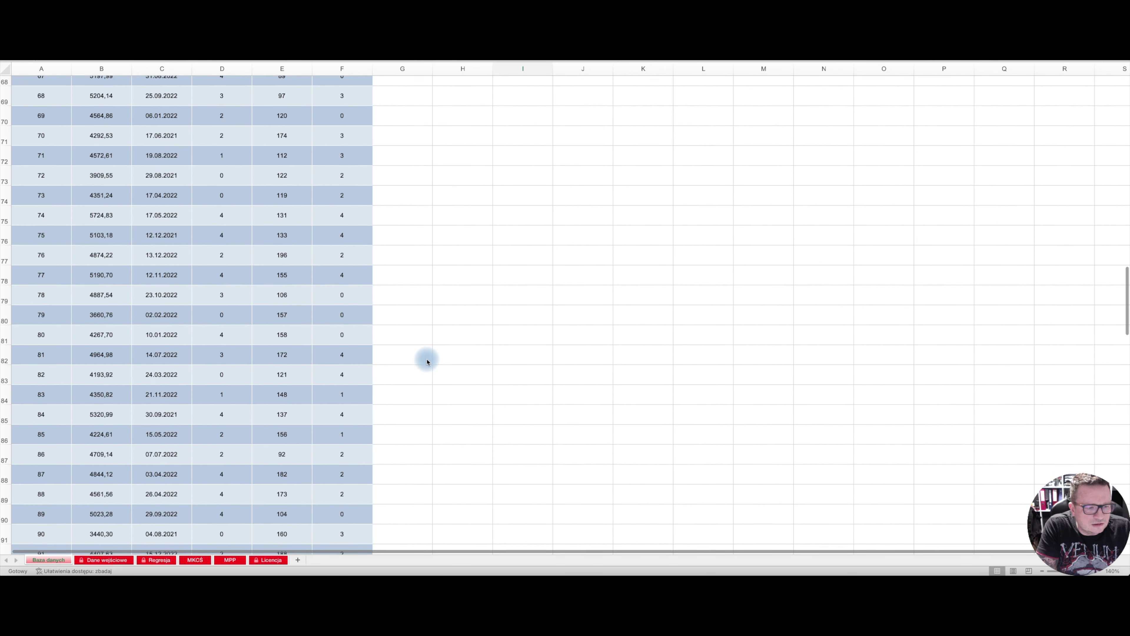
scroll(427, 361, "up", 3)
scroll(427, 361, "up", 20)
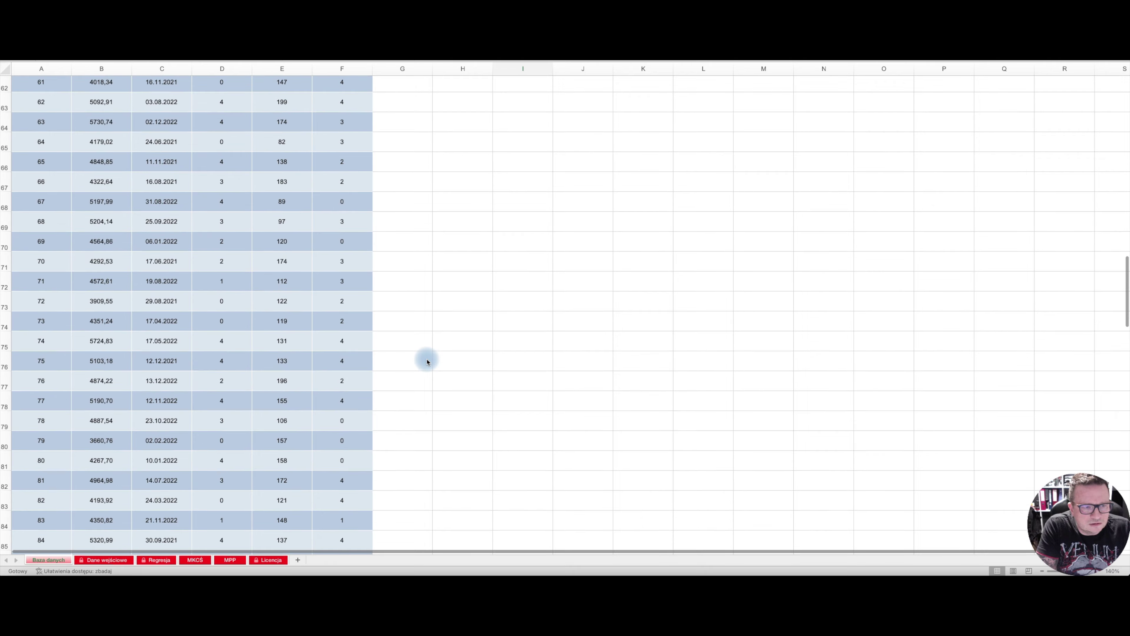
scroll(427, 361, "up", 4)
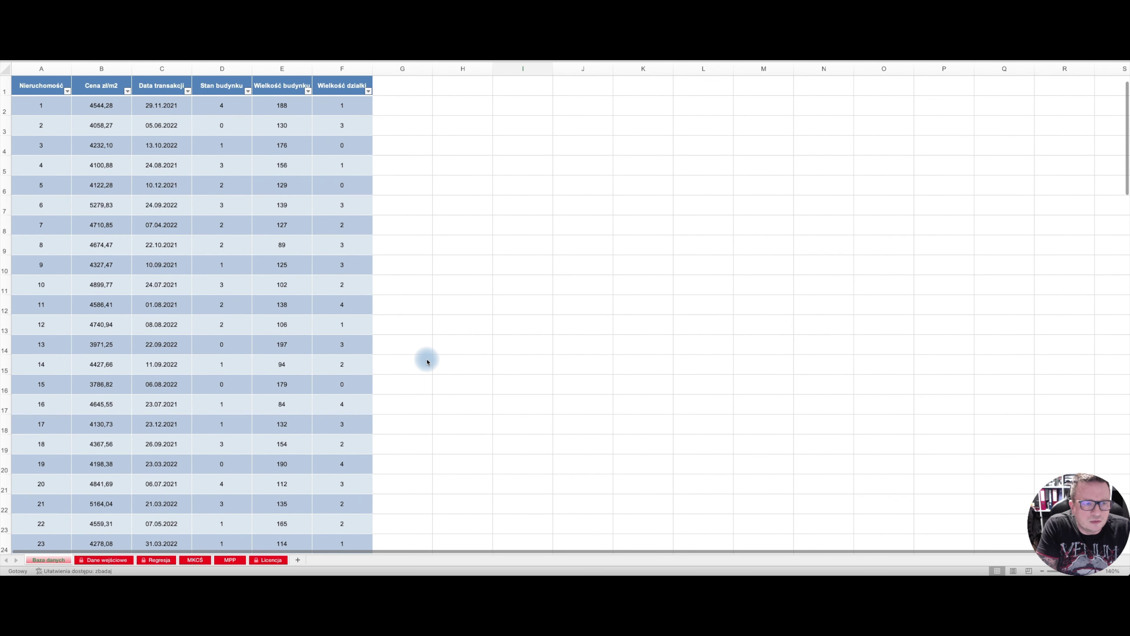
left_click(427, 363)
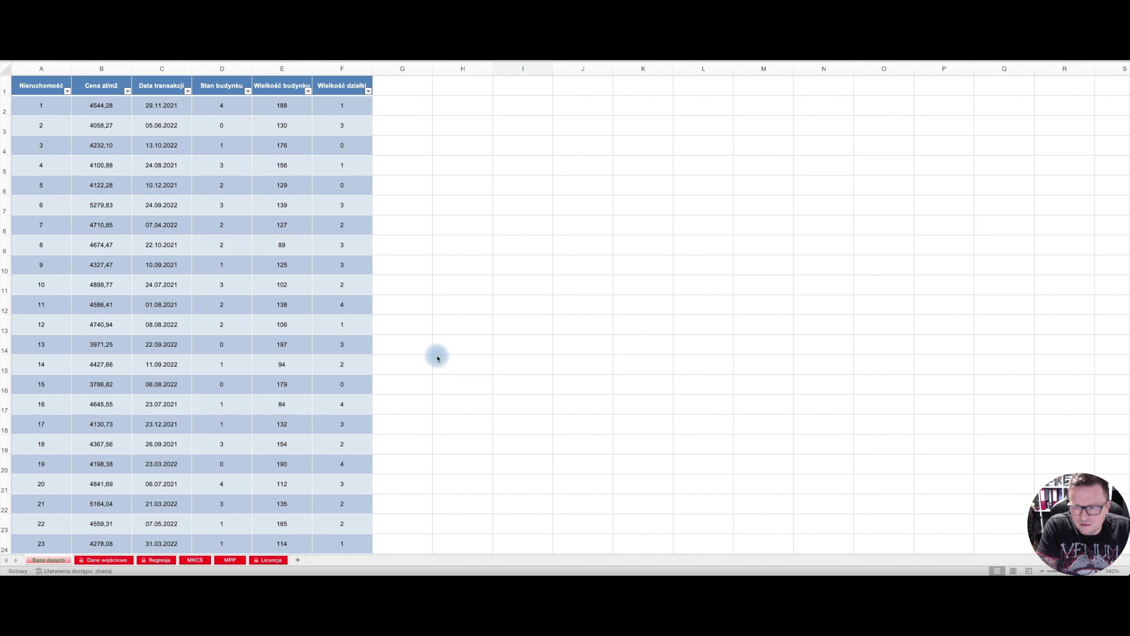
left_click(437, 354)
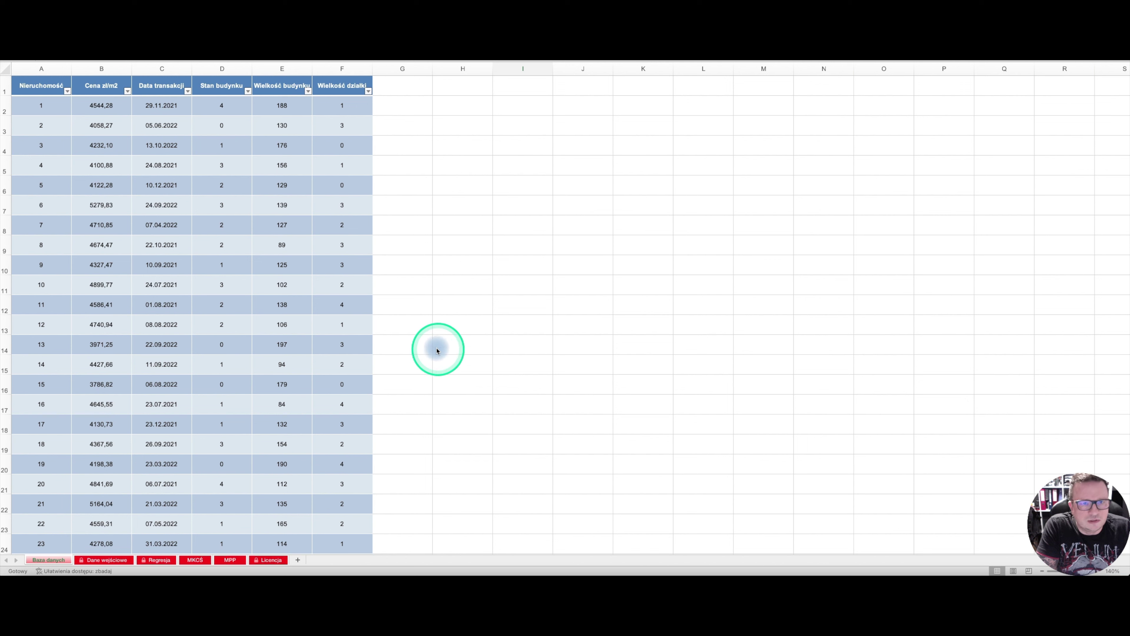
left_click(422, 171)
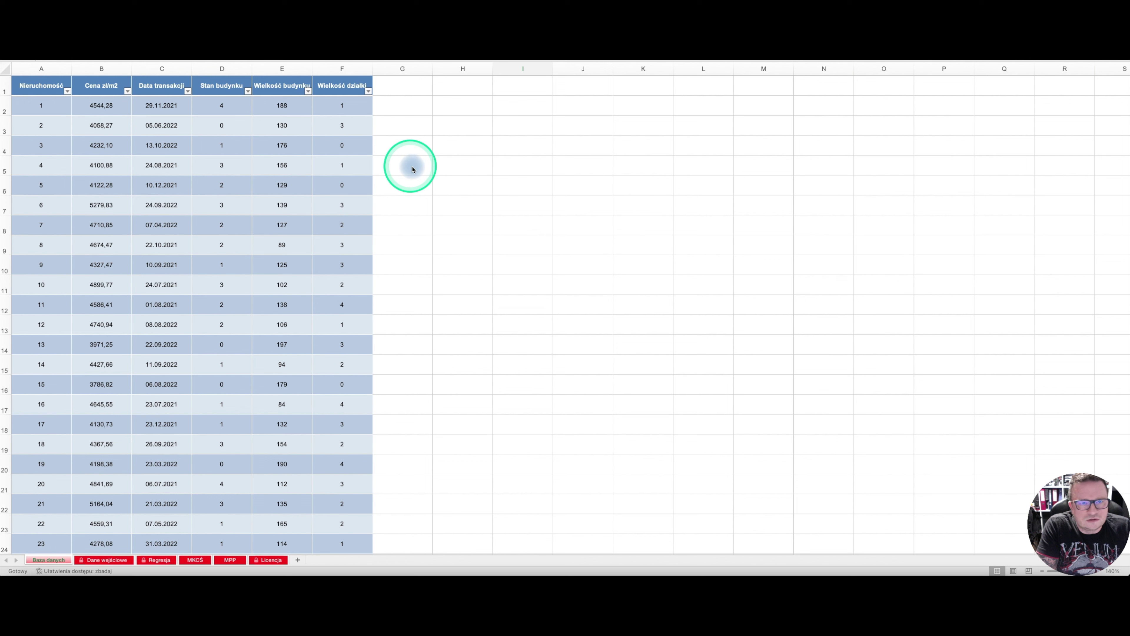
Start a linear regression and set the Cena zł/m2 column, B1:B101, as the quantitative dependent variable
left_click(522, 323)
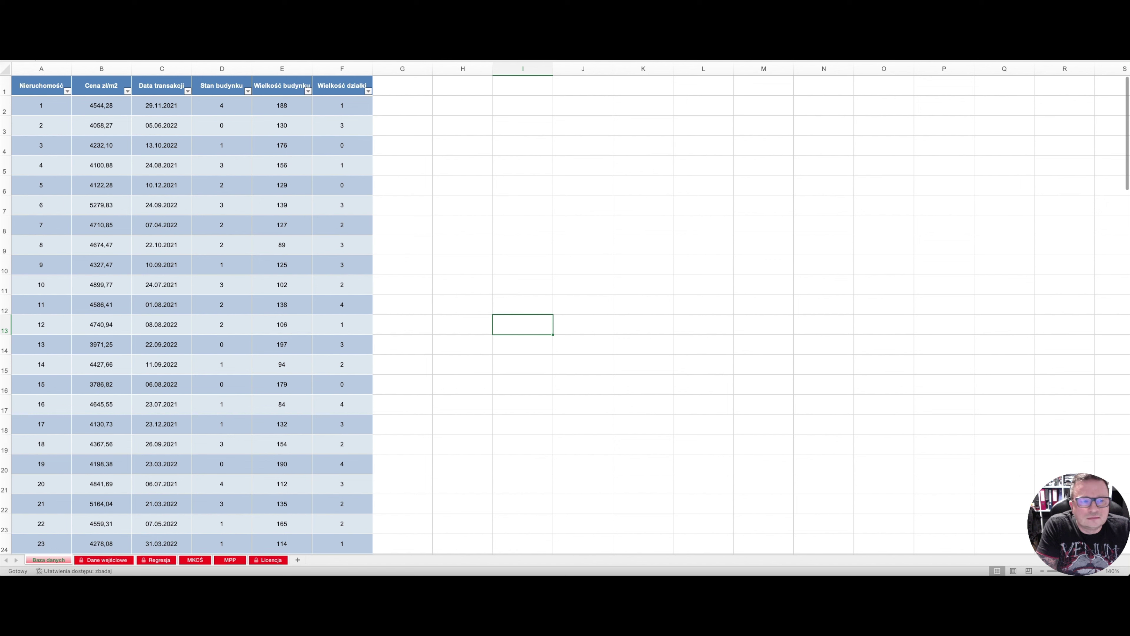
scroll(565, 312, "down", 2)
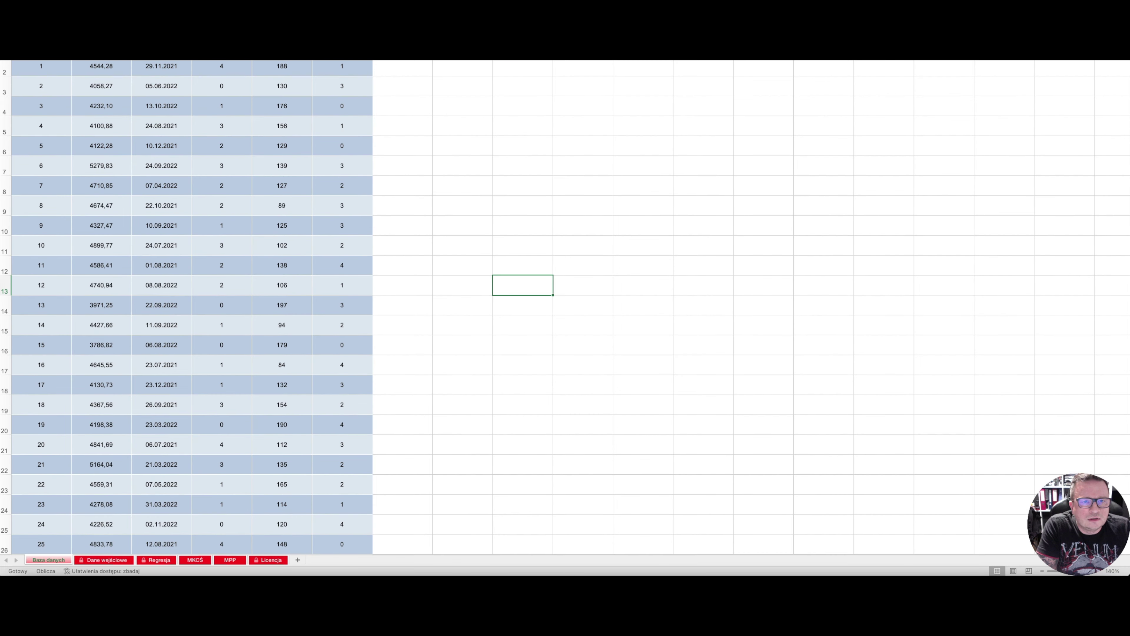
scroll(565, 308, "up", 2)
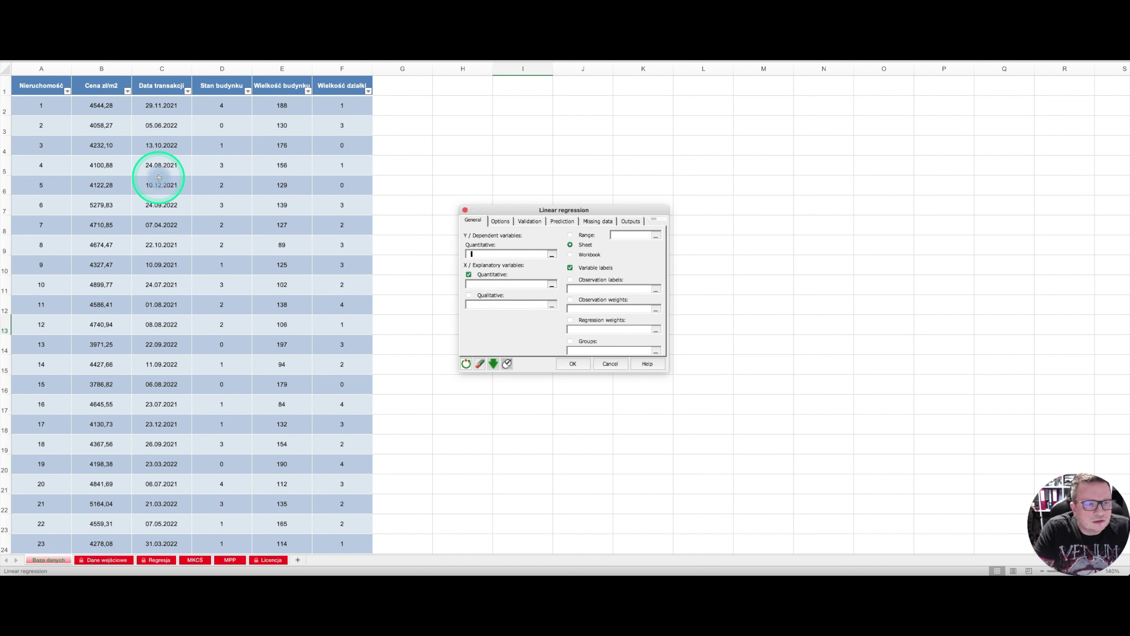
left_click_drag(99, 87, 101, 505)
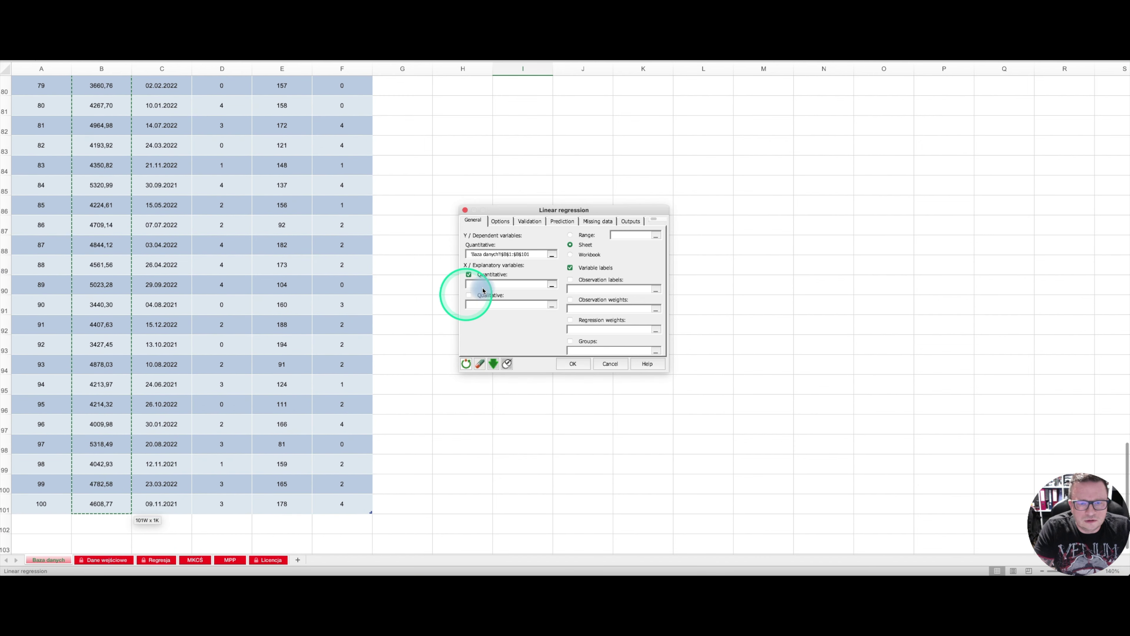
Set columns Data transakcji through Wielkość działki, C1:F101, as the regression's quantitative explanatory variables
left_click(484, 286)
scroll(341, 298, "up", 5)
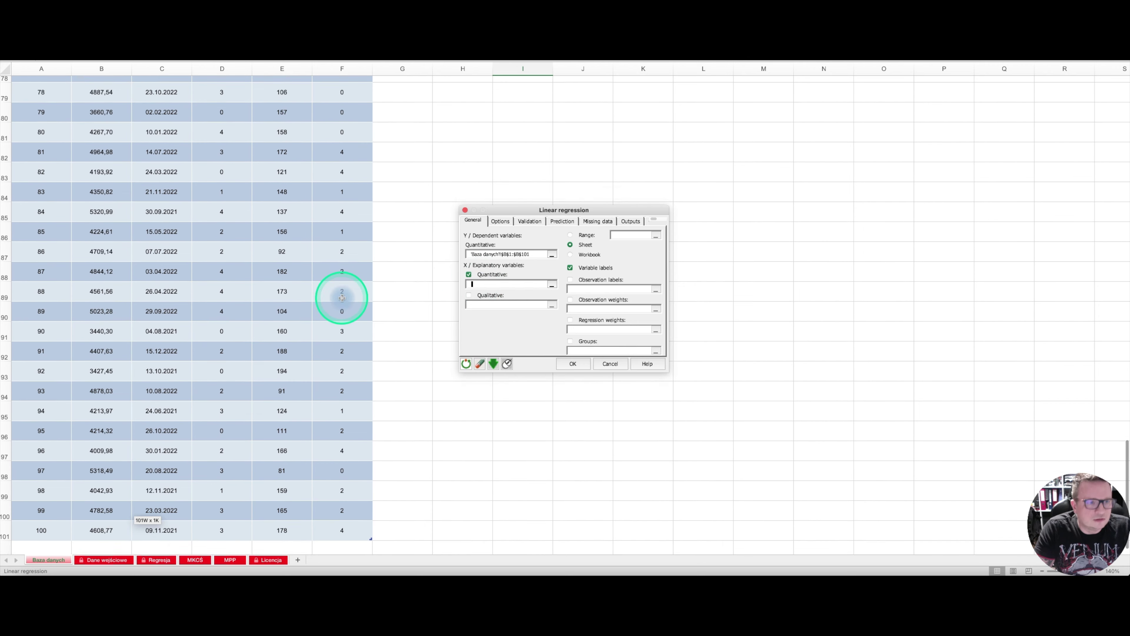
scroll(315, 295, "up", 20)
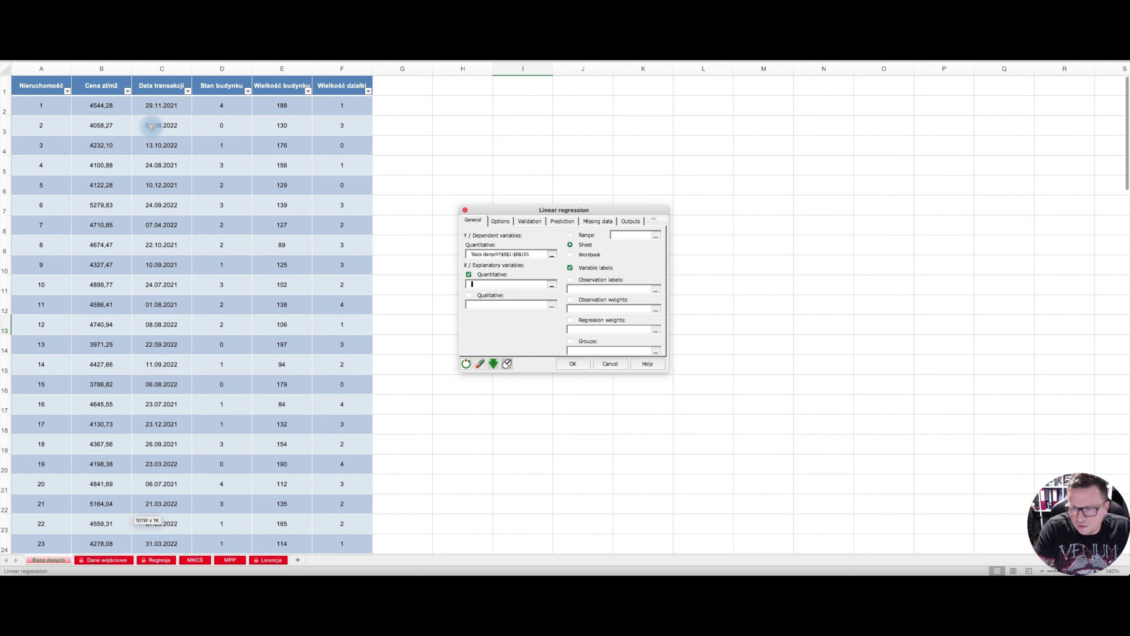
left_click(151, 92)
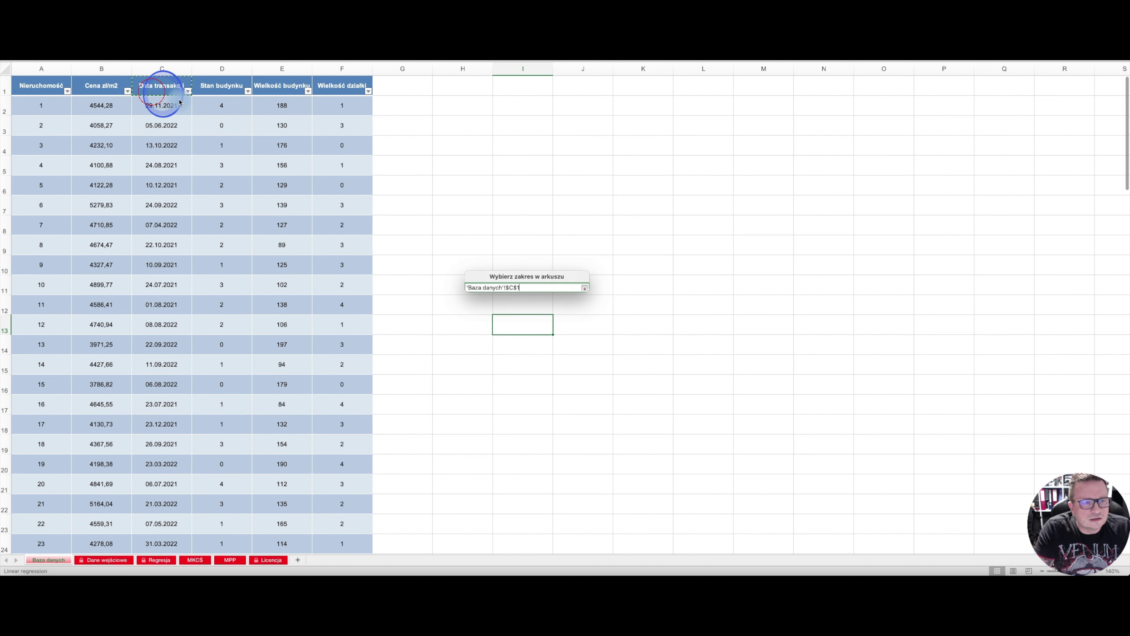
left_click_drag(335, 211, 344, 571)
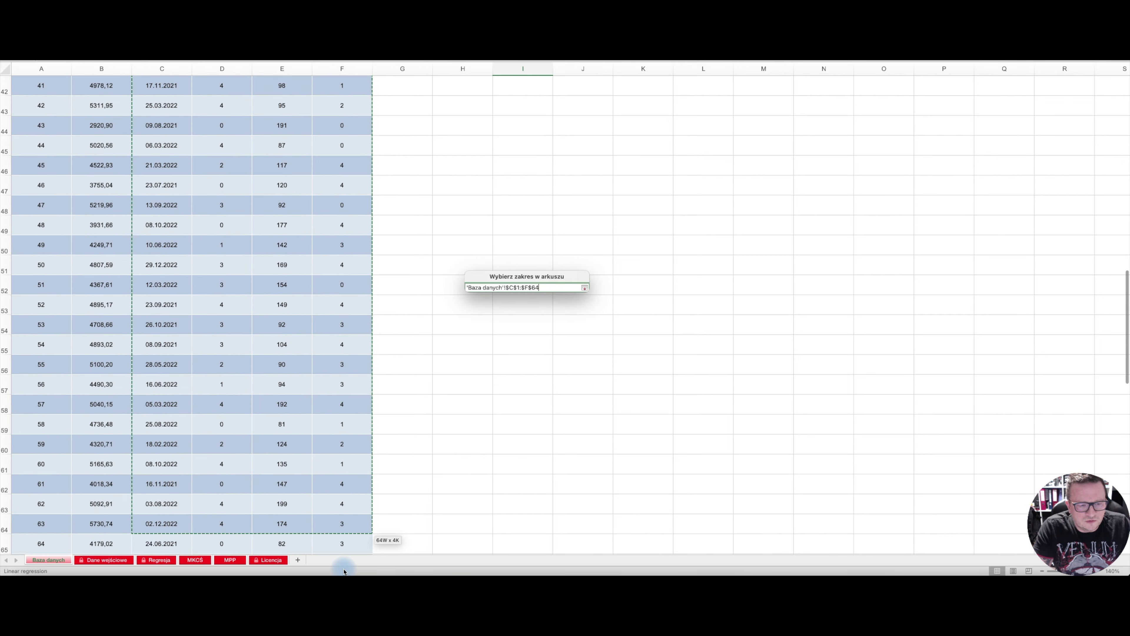
left_click_drag(344, 571, 335, 510)
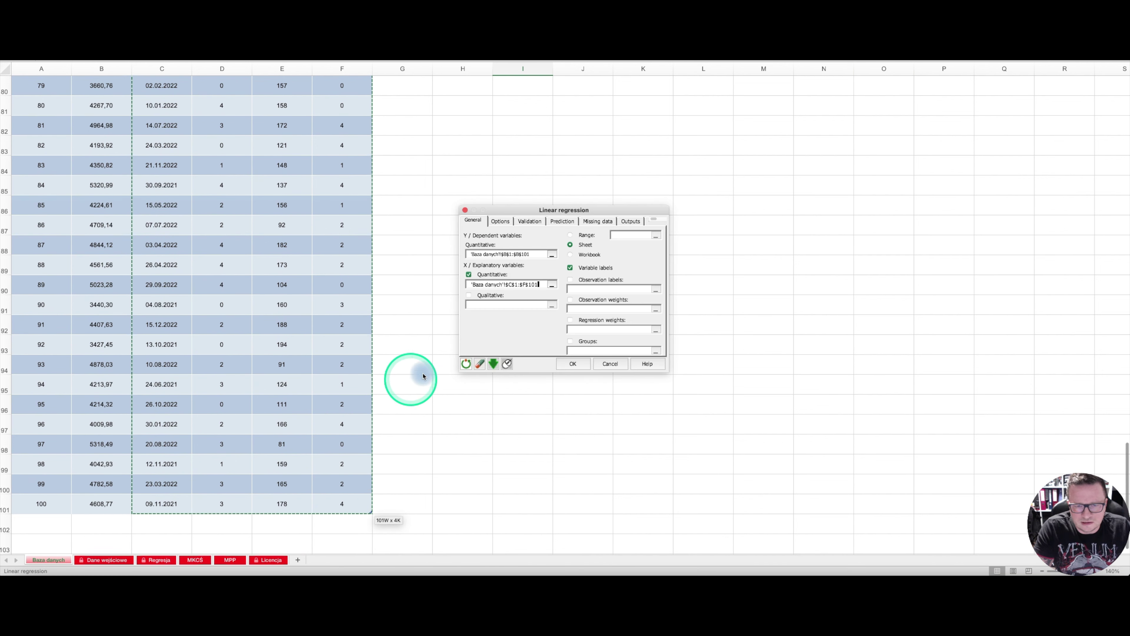
Run the linear regression with the chosen dependent and explanatory variables
left_click(570, 364)
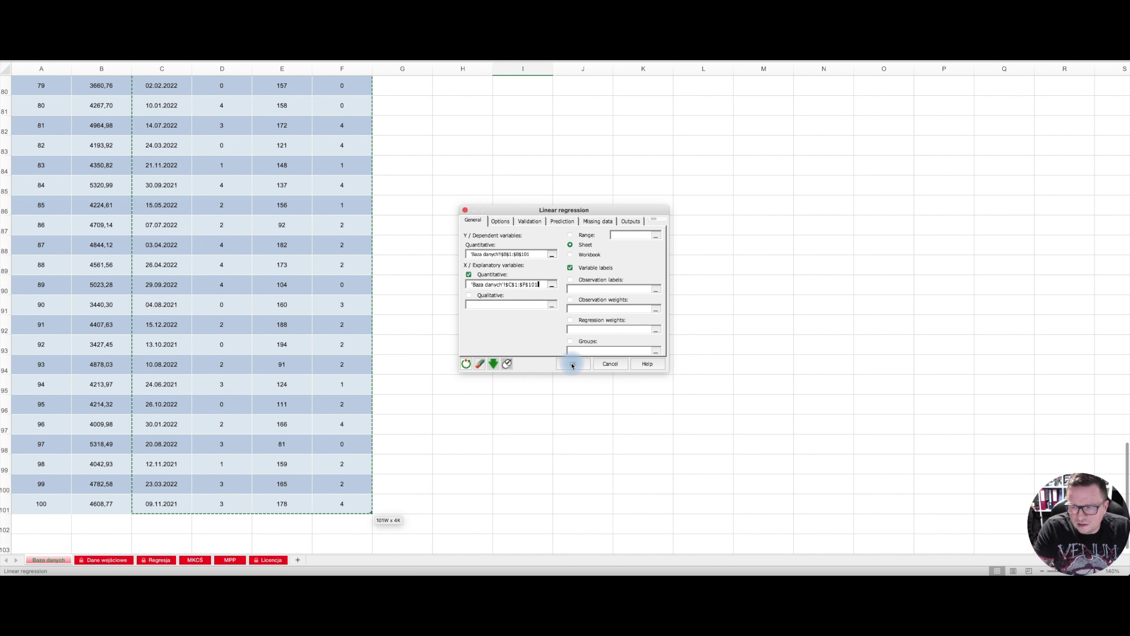
left_click(573, 366)
left_click(572, 365)
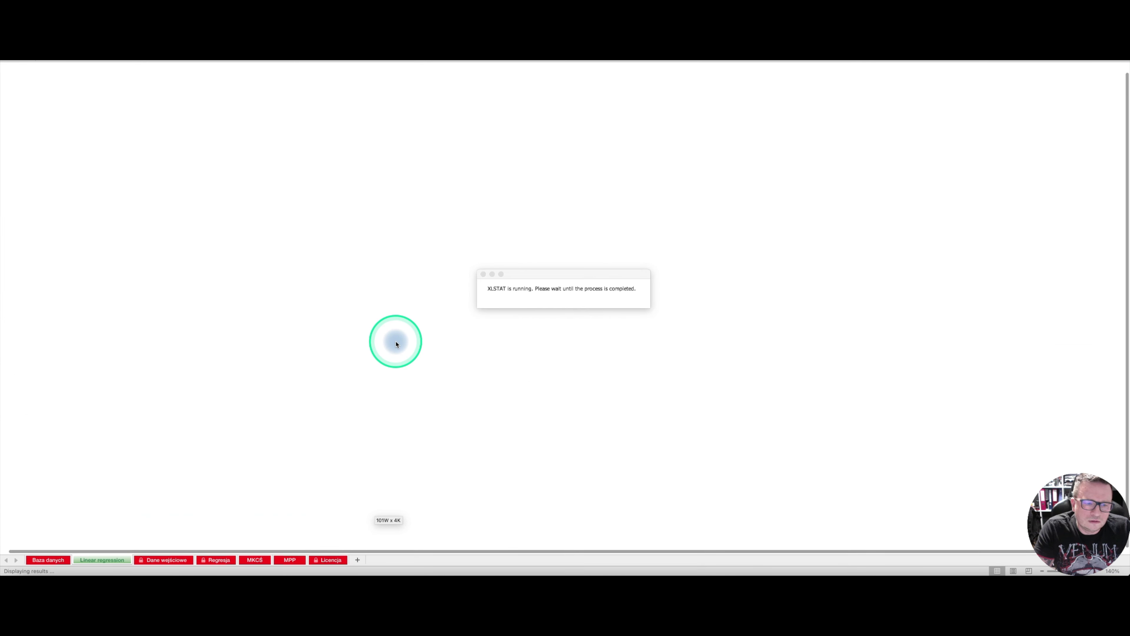
left_click(390, 343)
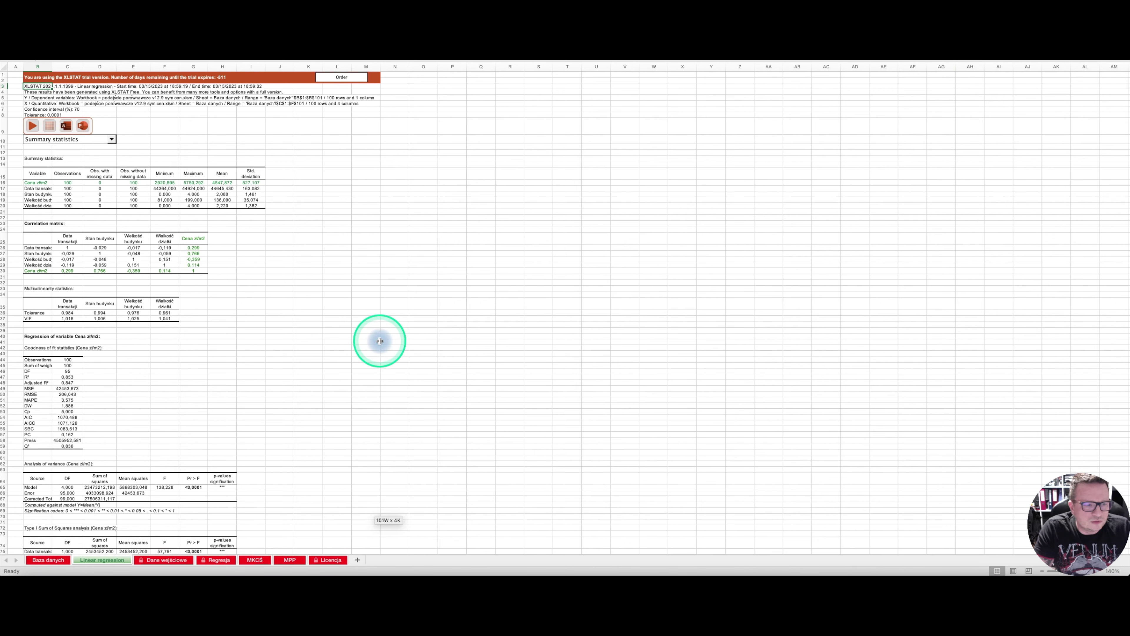
Examine the regression report's fit statistics, model parameters, standardized coefficients, predictions, residual charts and influence diagnostics
scroll(381, 343, "down", 3)
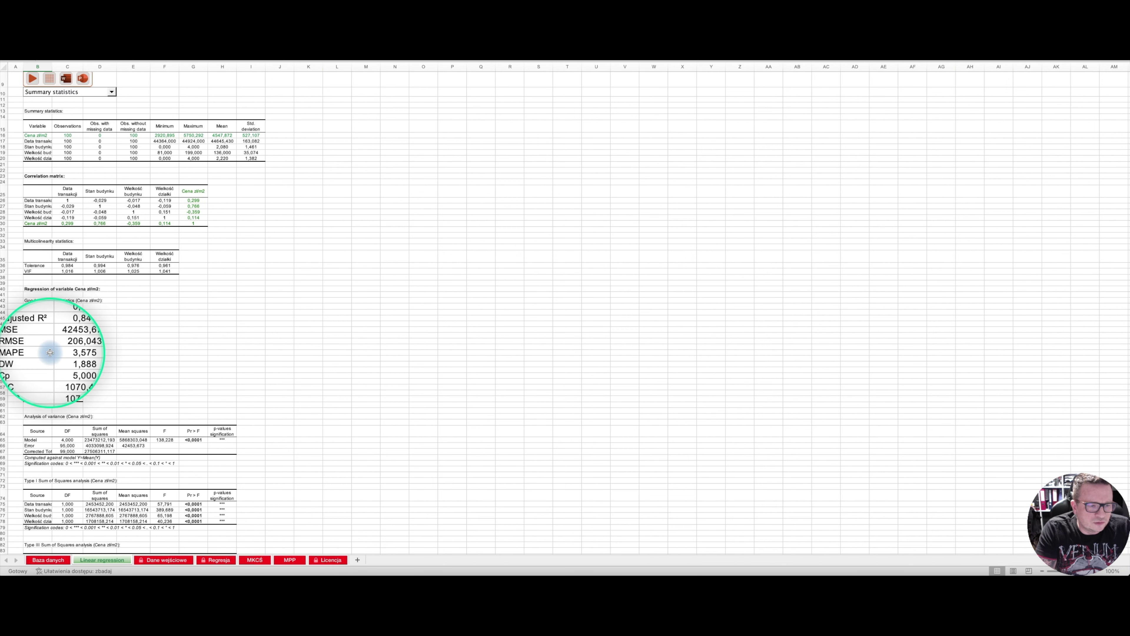
scroll(157, 347, "down", 15)
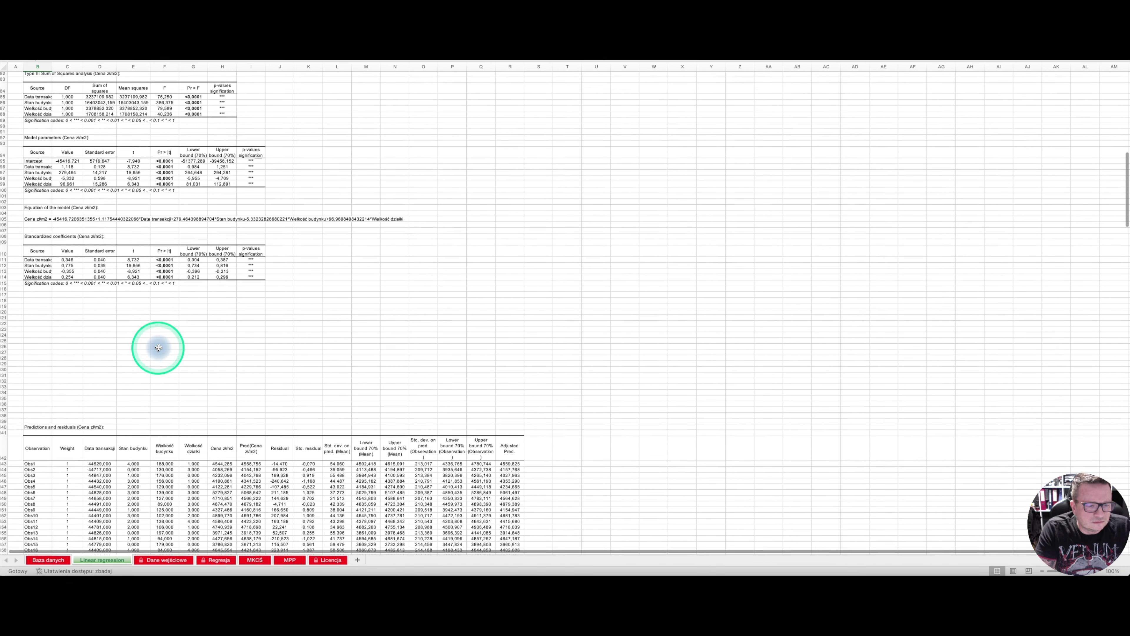
scroll(158, 347, "down", 20)
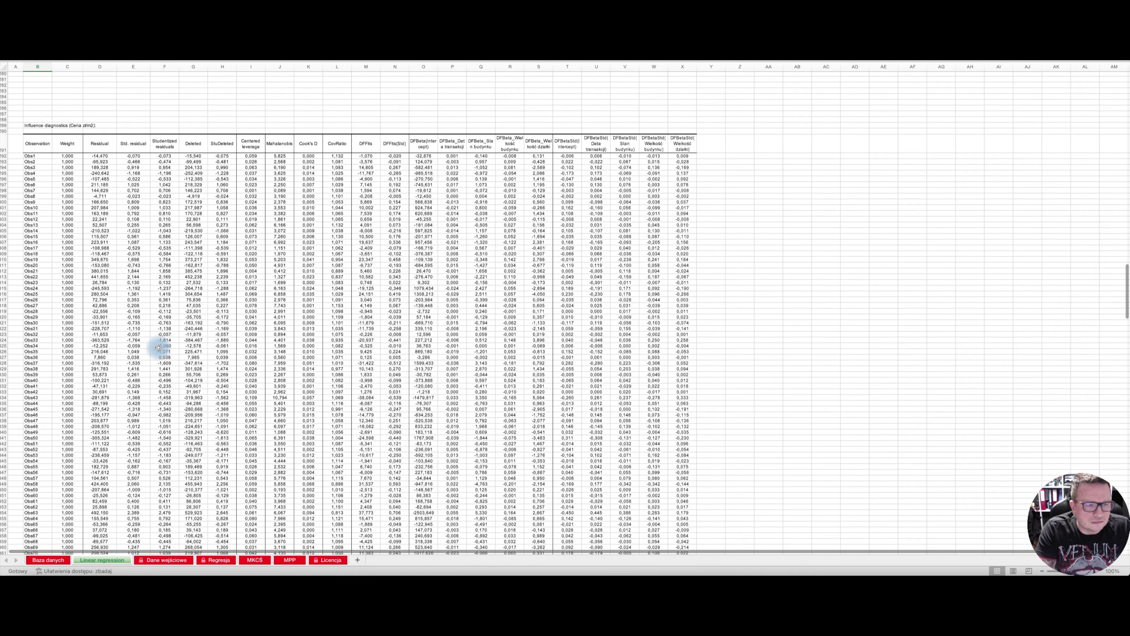
scroll(158, 348, "up", 8)
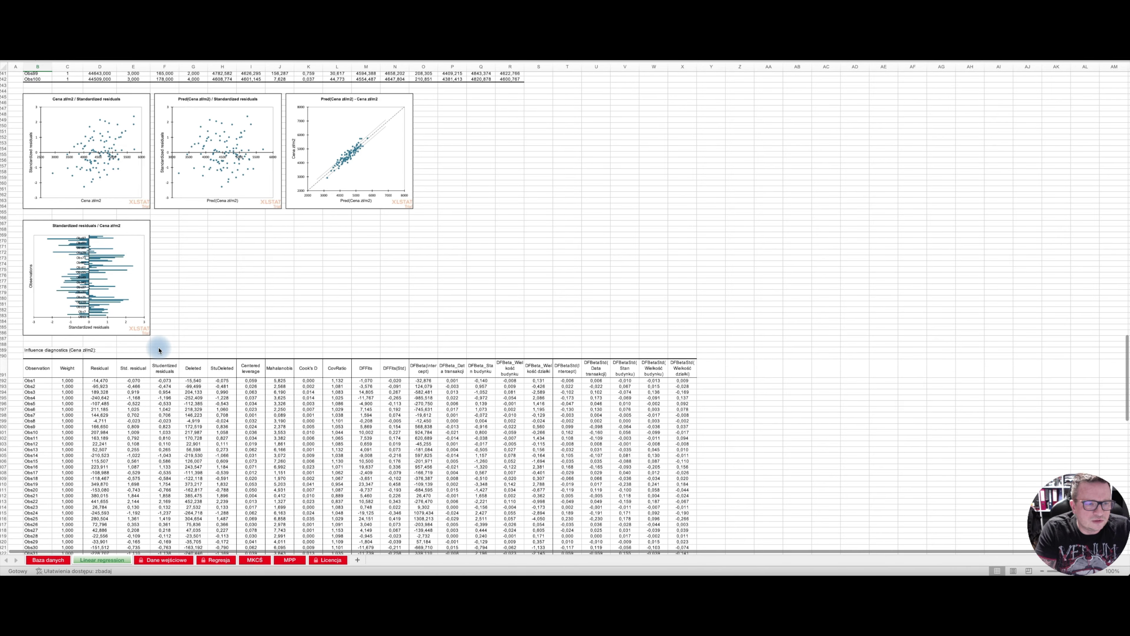
scroll(159, 350, "up", 20)
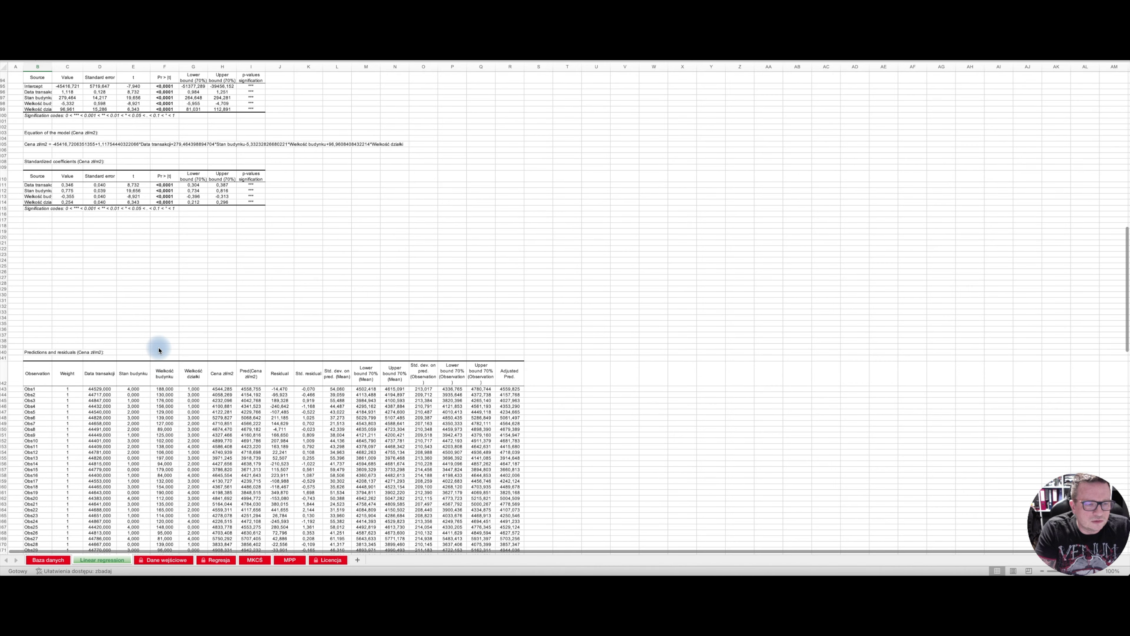
mouse_move(60, 278)
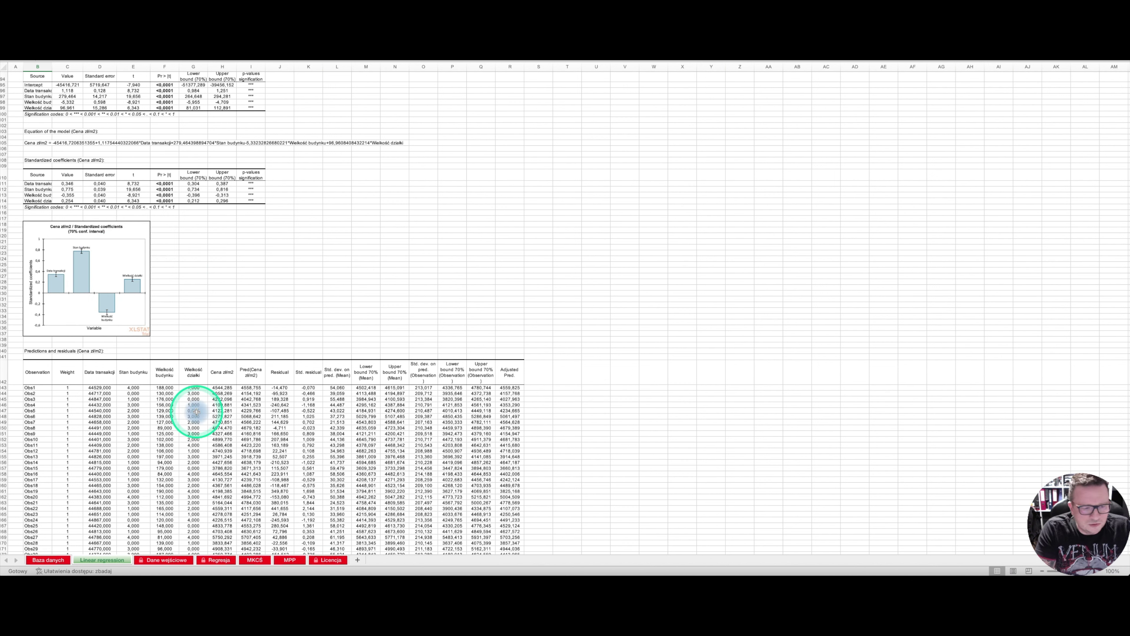
Rename the Linear regression results sheet as ok
double_click(114, 560)
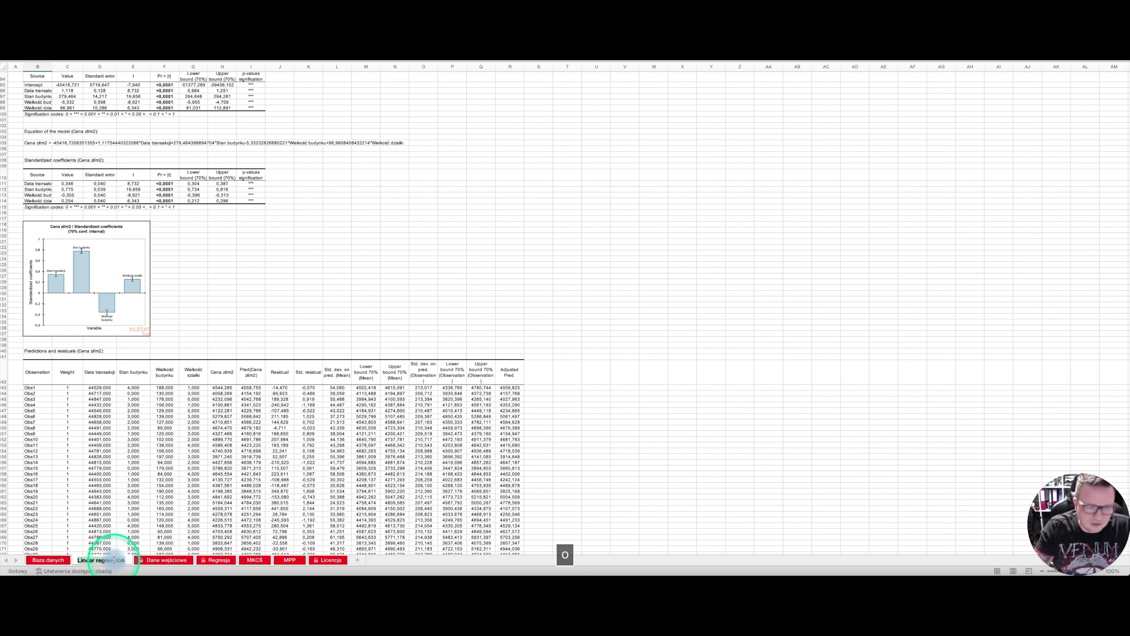
type("ok")
key("Return")
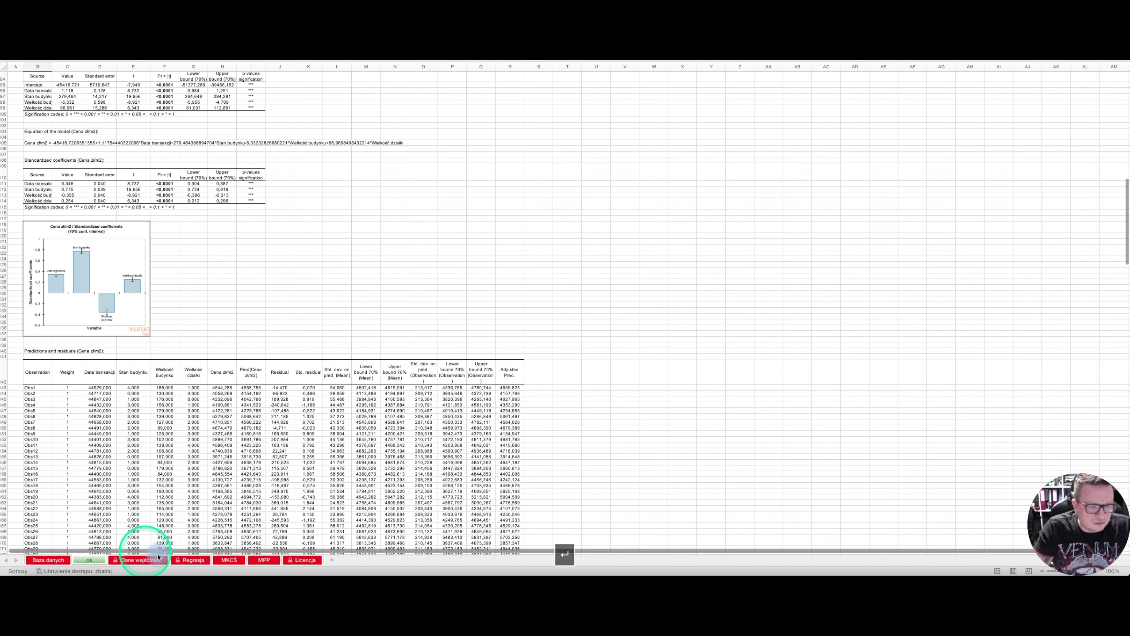
On the Regresja sheet, load the regression coefficients from the ok sheet's model parameter values, Intercept through Wielkość działki
left_click(193, 560)
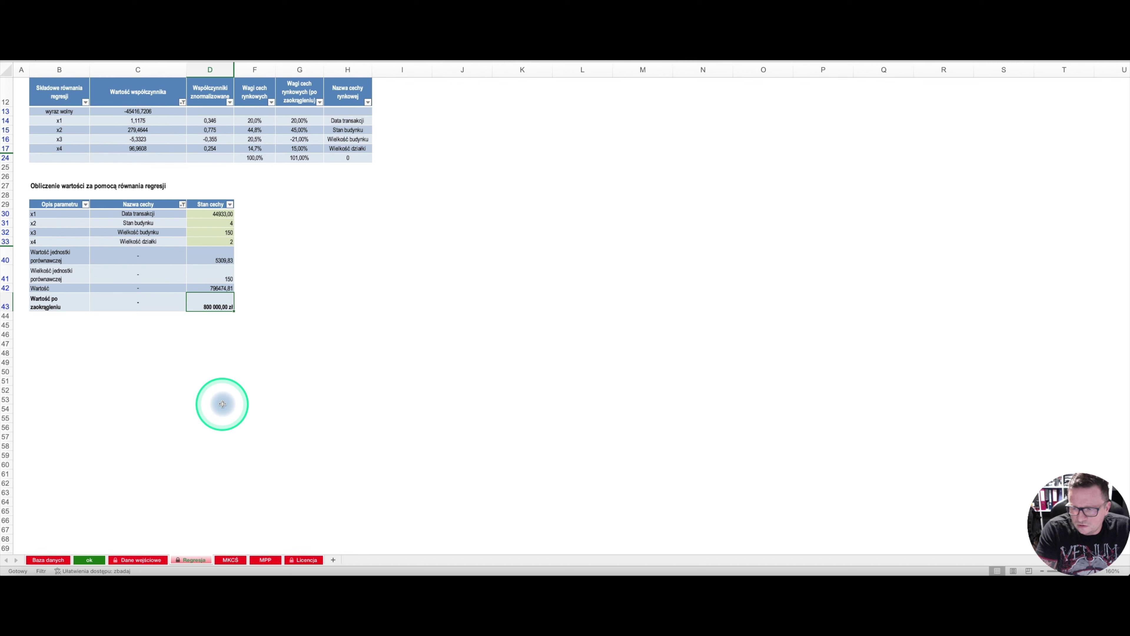
scroll(222, 403, "up", 1)
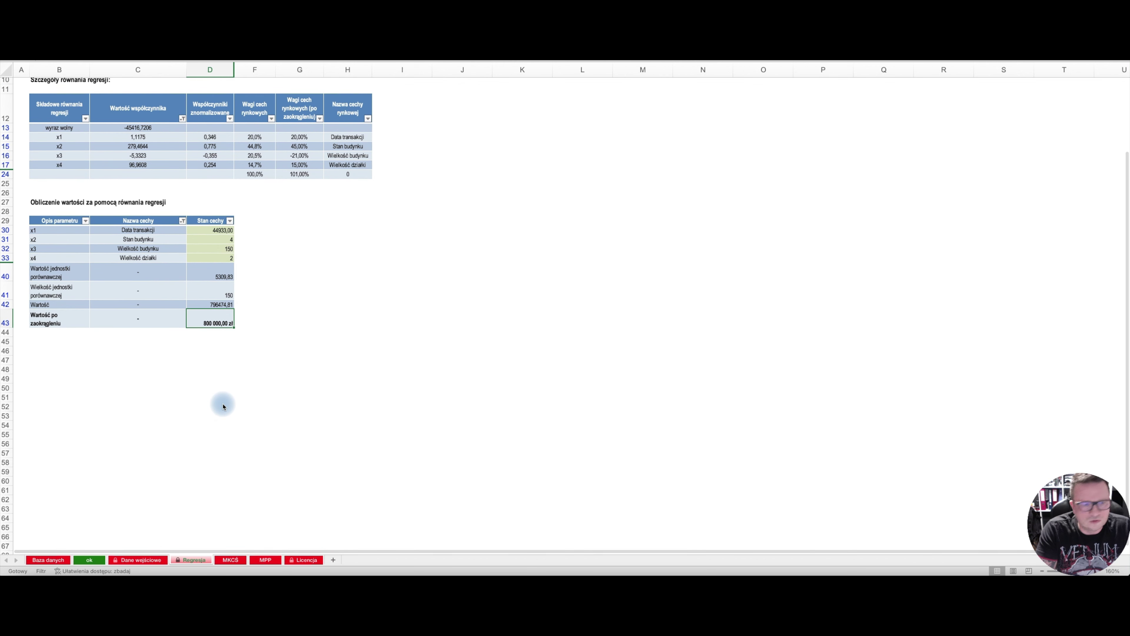
scroll(222, 406, "up", 5)
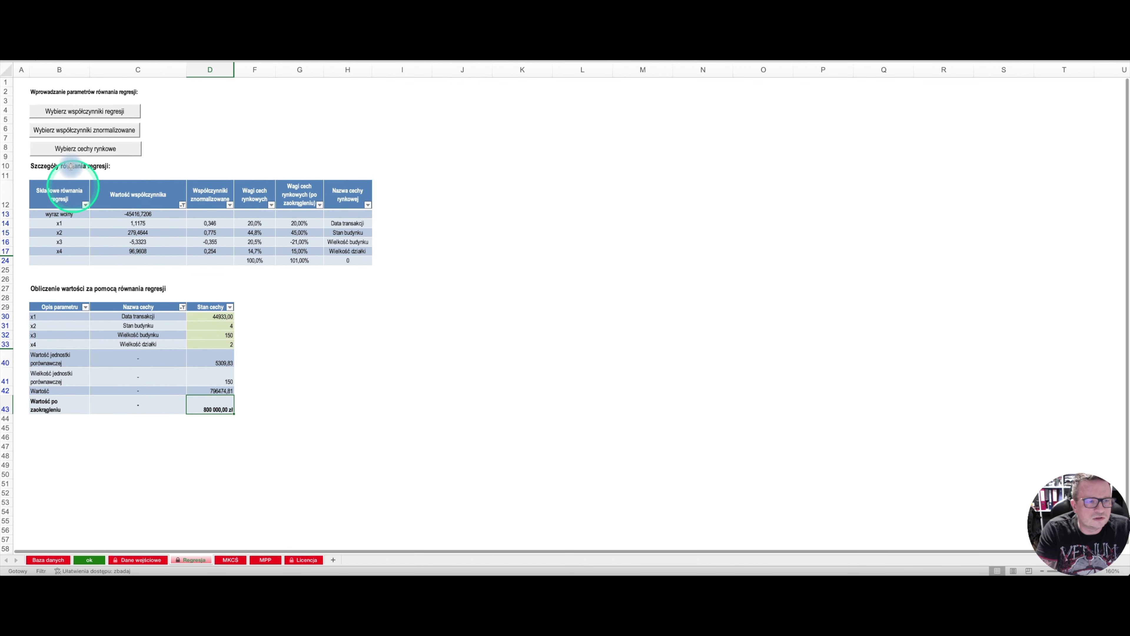
left_click(78, 107)
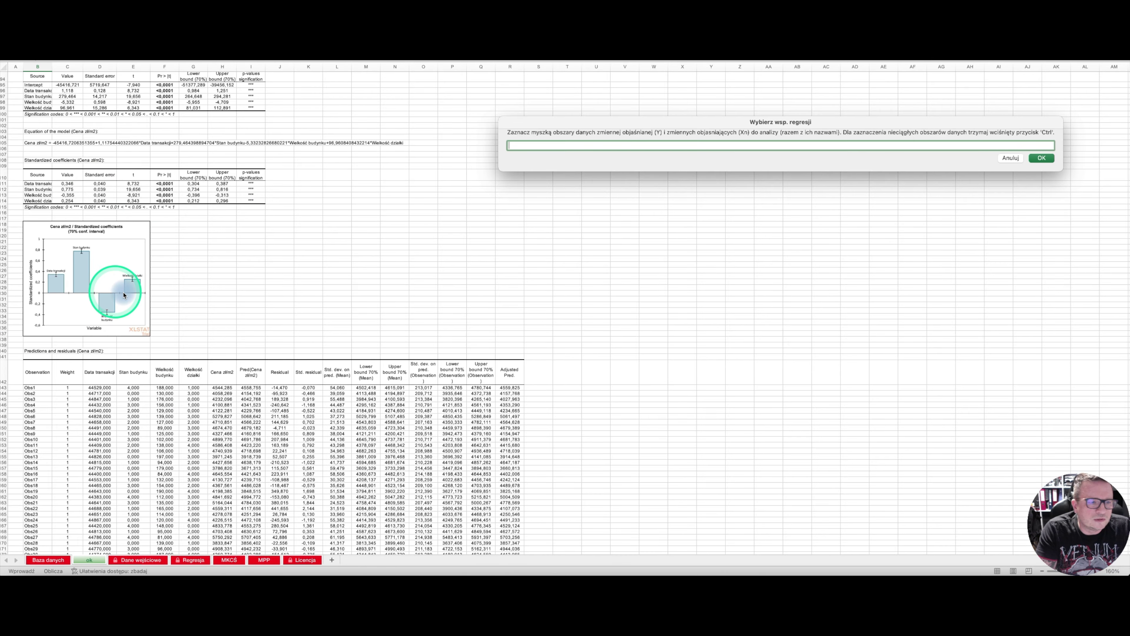
scroll(111, 280, "up", 8)
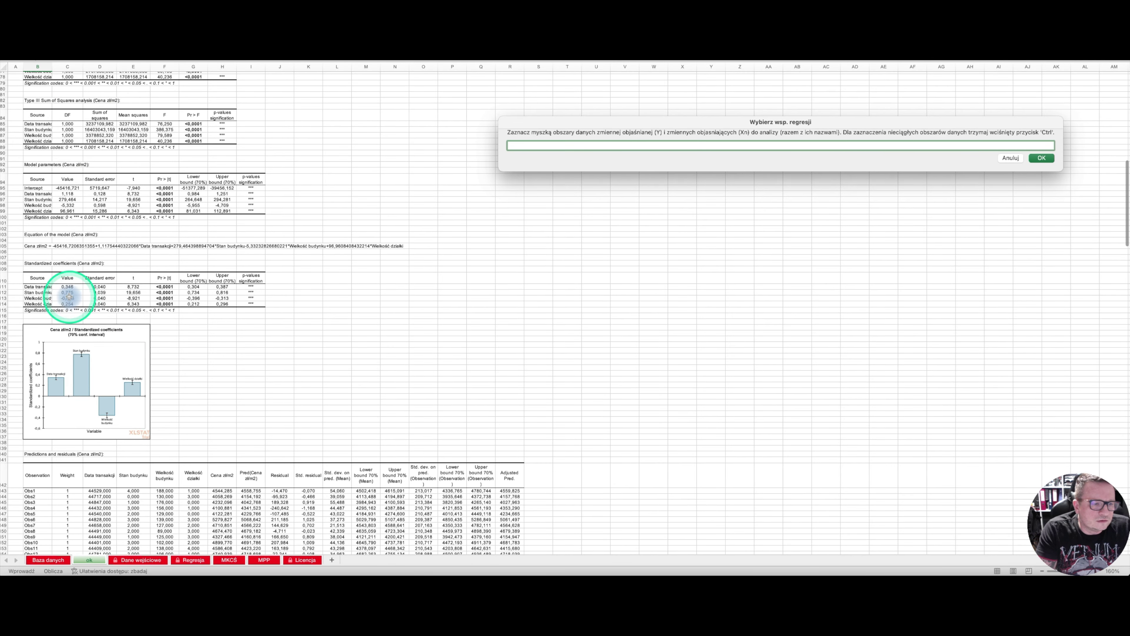
scroll(72, 298, "up", 3)
scroll(69, 296, "up", 1)
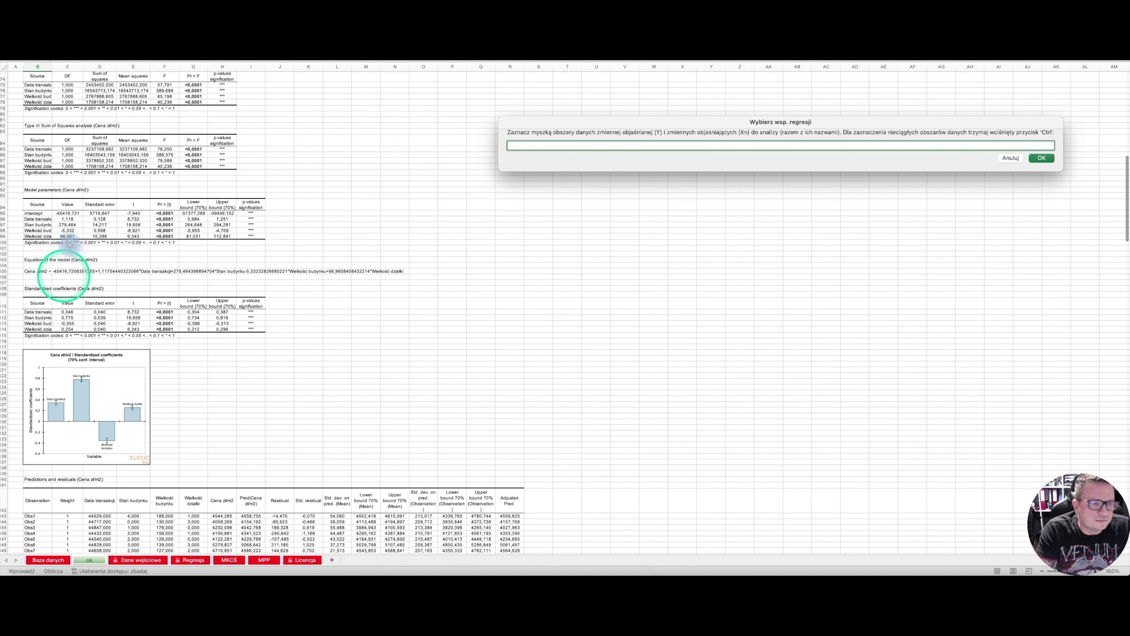
left_click(65, 214)
left_click_drag(66, 215, 66, 236)
left_click(1042, 158)
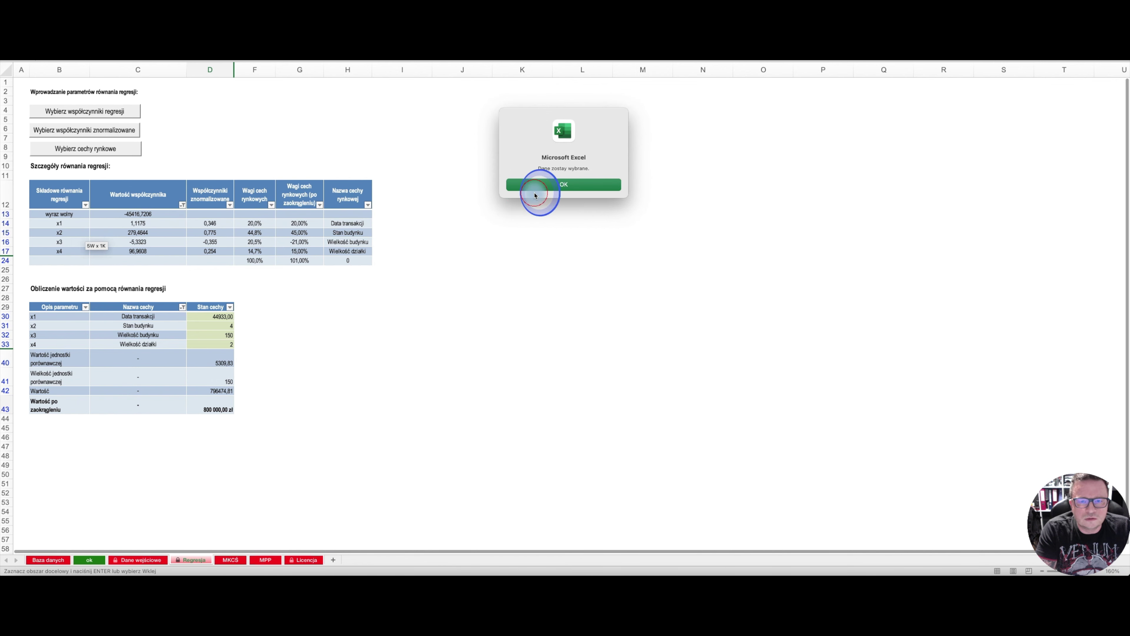
Load the standardized coefficients into the Regresja sheet from the ok sheet's Standardized coefficients values, Data transakcji through Wielkość działki
left_click(518, 186)
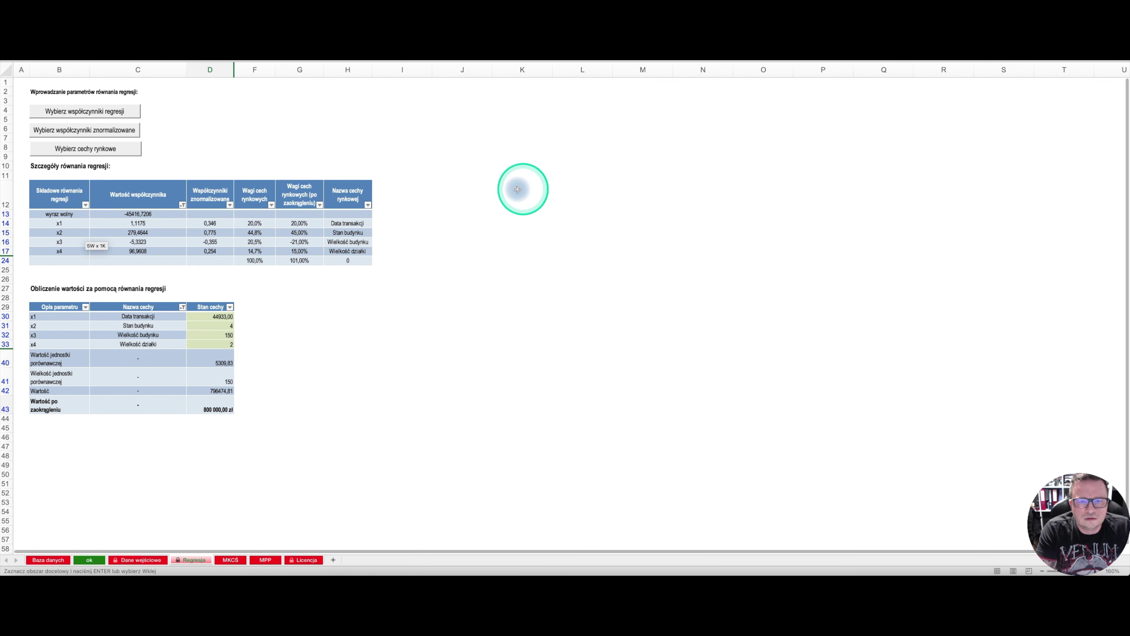
left_click(42, 131)
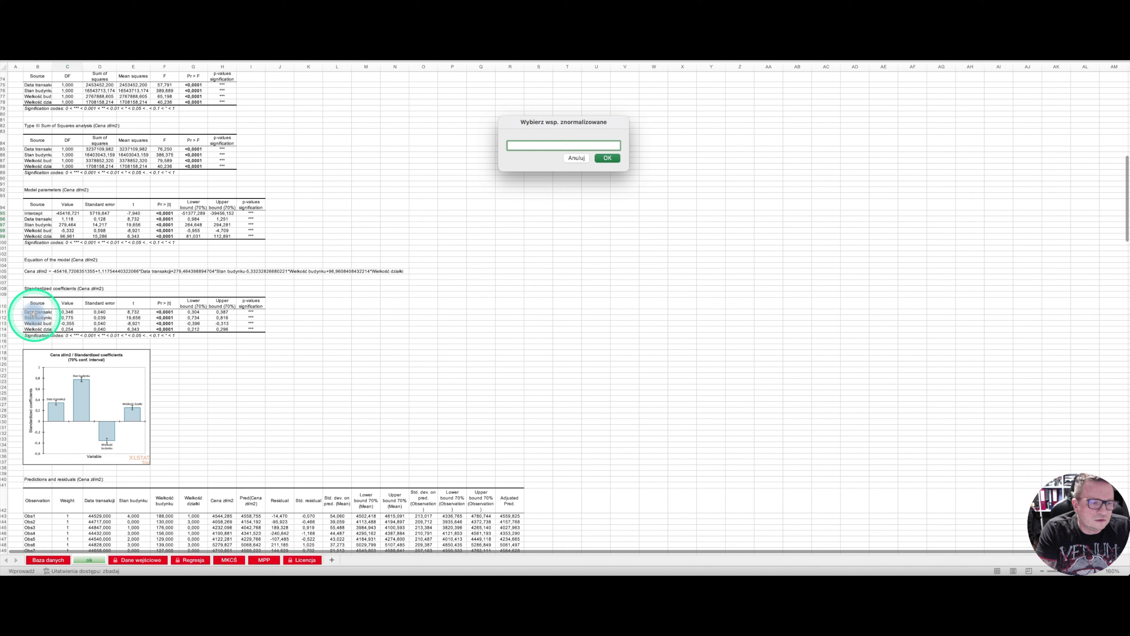
left_click(69, 313)
left_click_drag(69, 319, 67, 329)
left_click(608, 160)
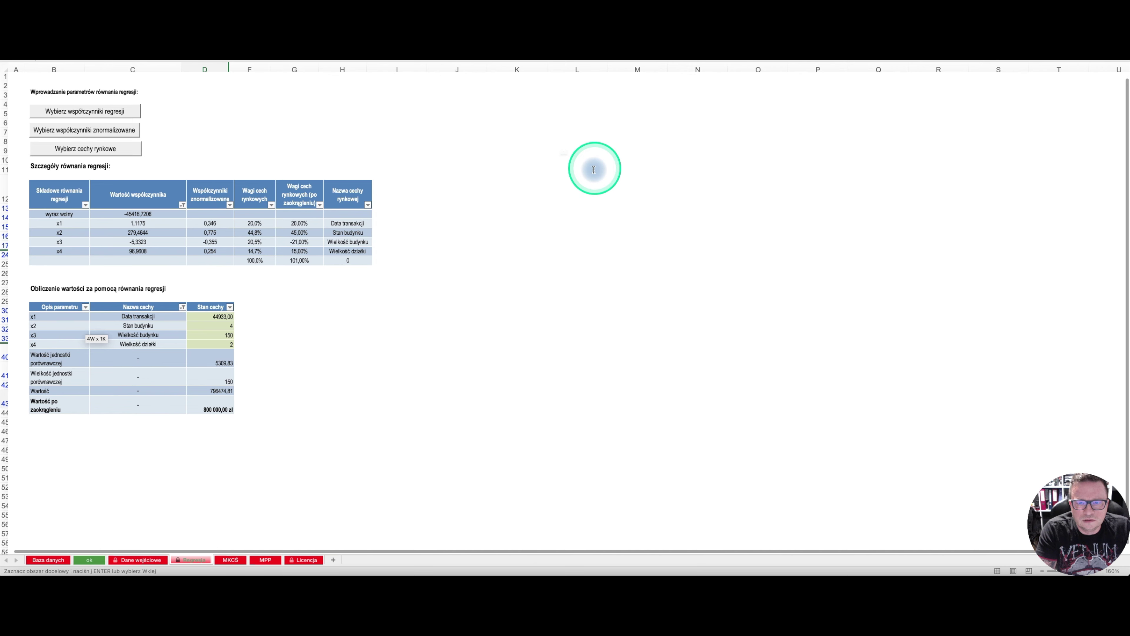
left_click(556, 183)
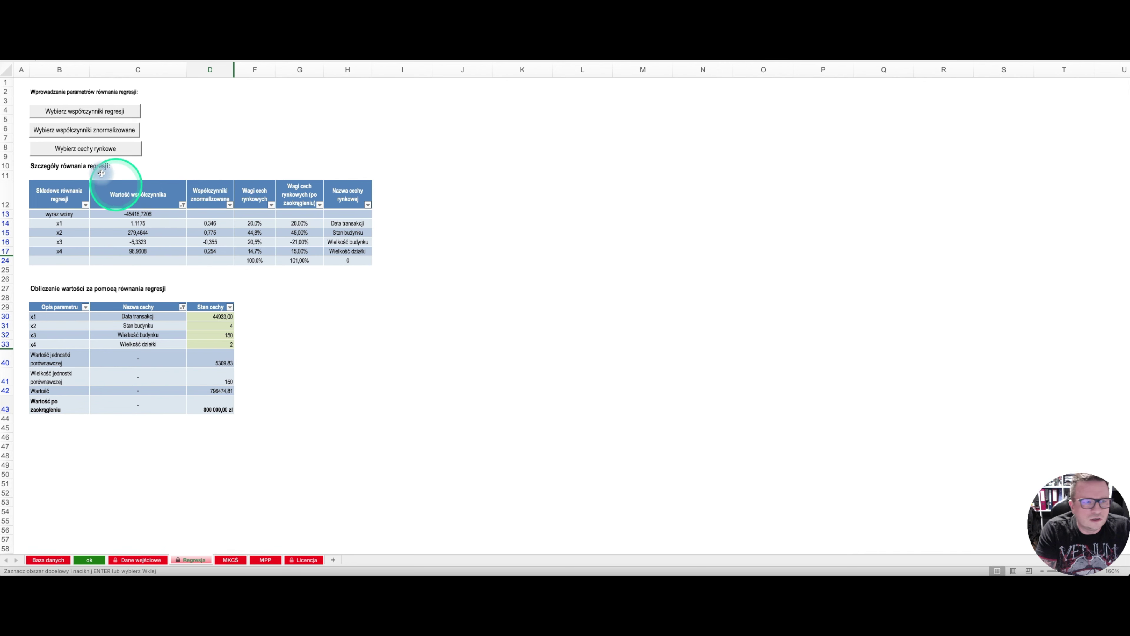
Load the market feature names into the Regresja sheet from the Source column of the ok sheet's Standardized coefficients table
left_click(95, 148)
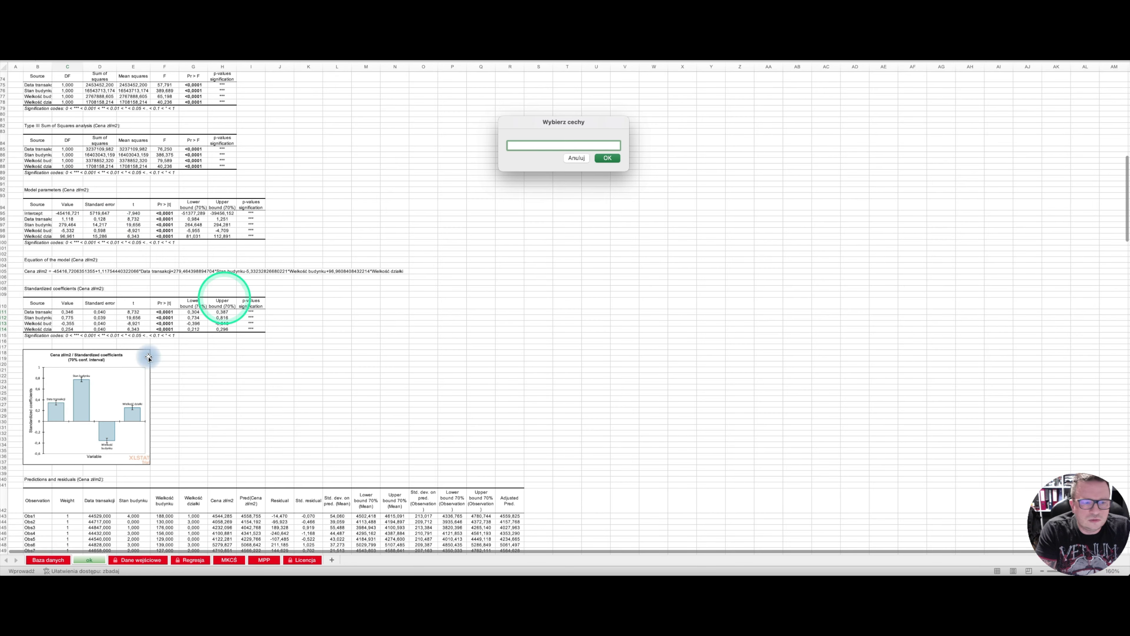
left_click_drag(39, 312, 44, 329)
left_click(605, 158)
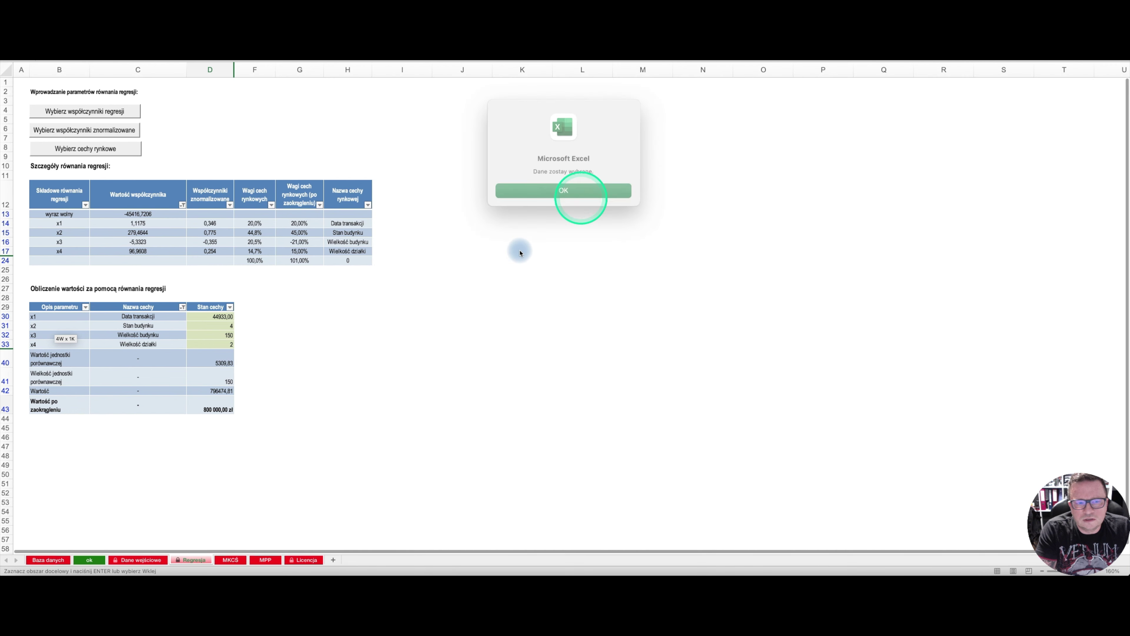
left_click(551, 191)
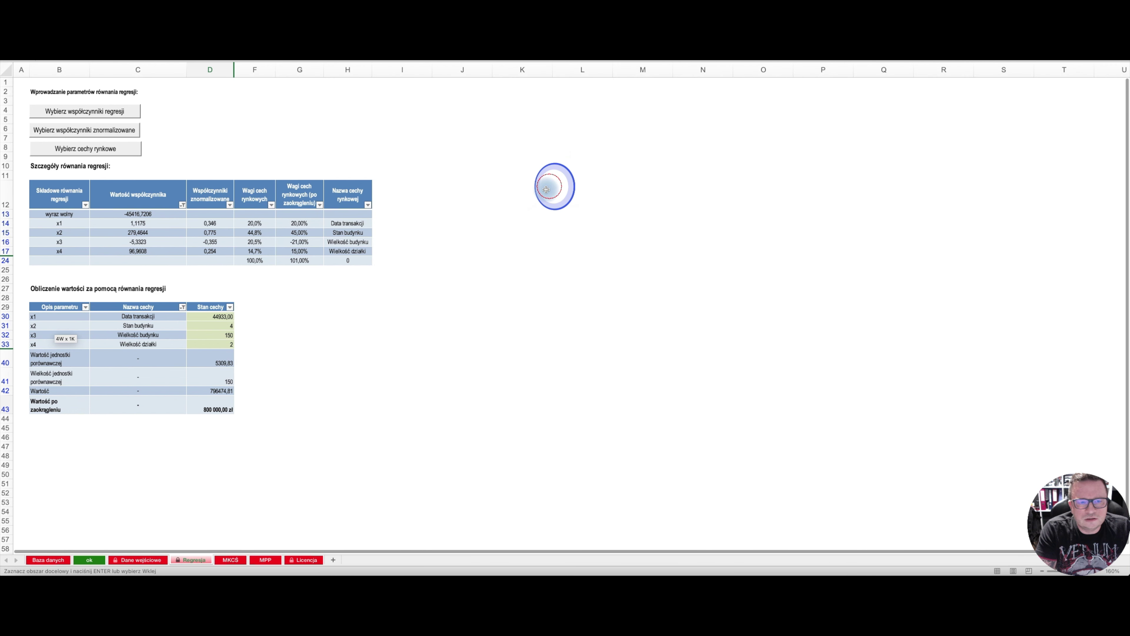
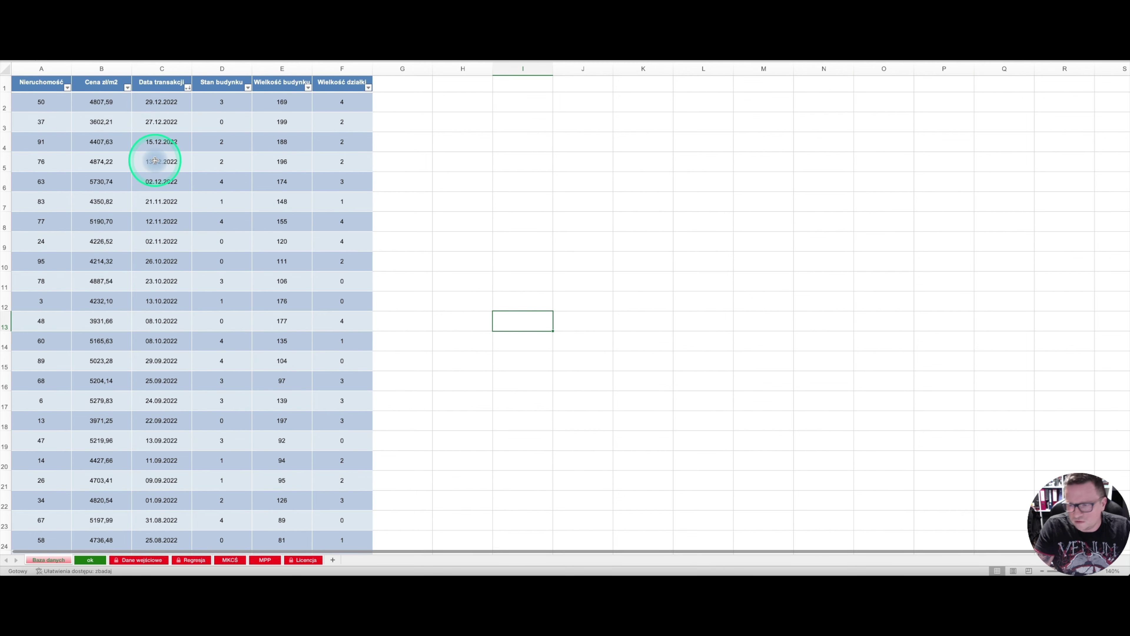
On the Regresja sheet, set the Data transakcji (x1) state in the value calculation table to 44924
mouse_move(111, 572)
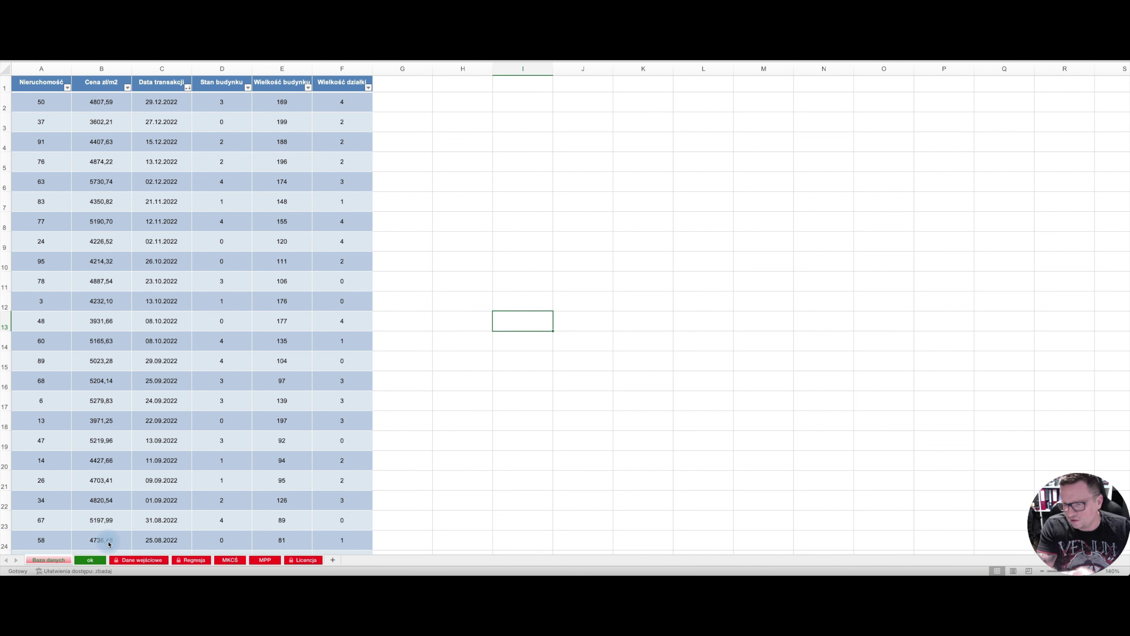
left_click(91, 562)
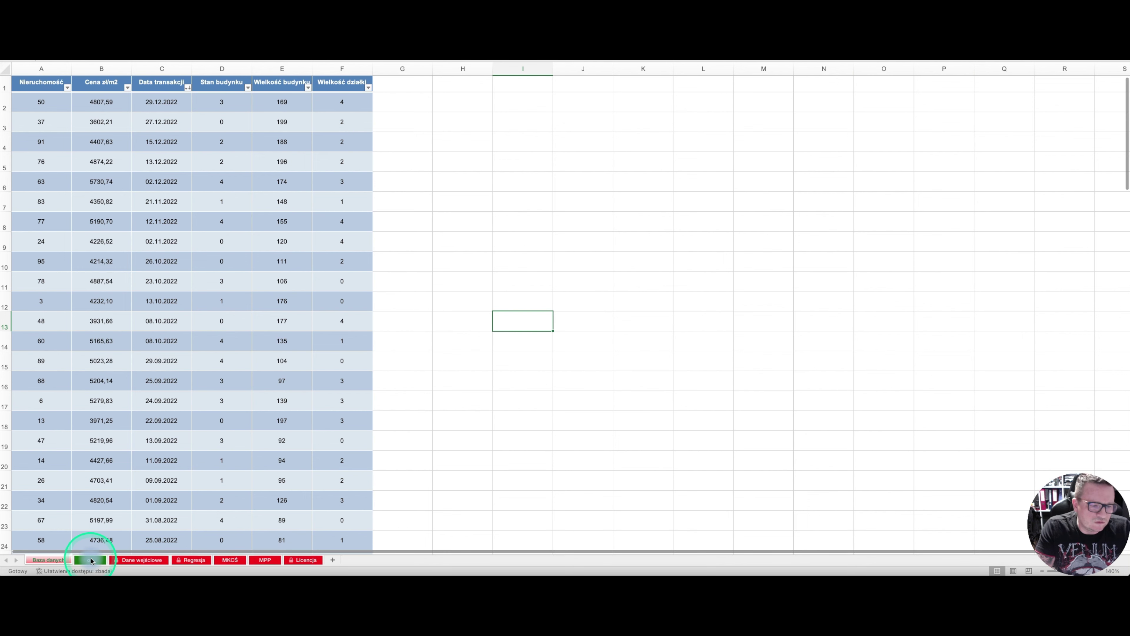
left_click(198, 561)
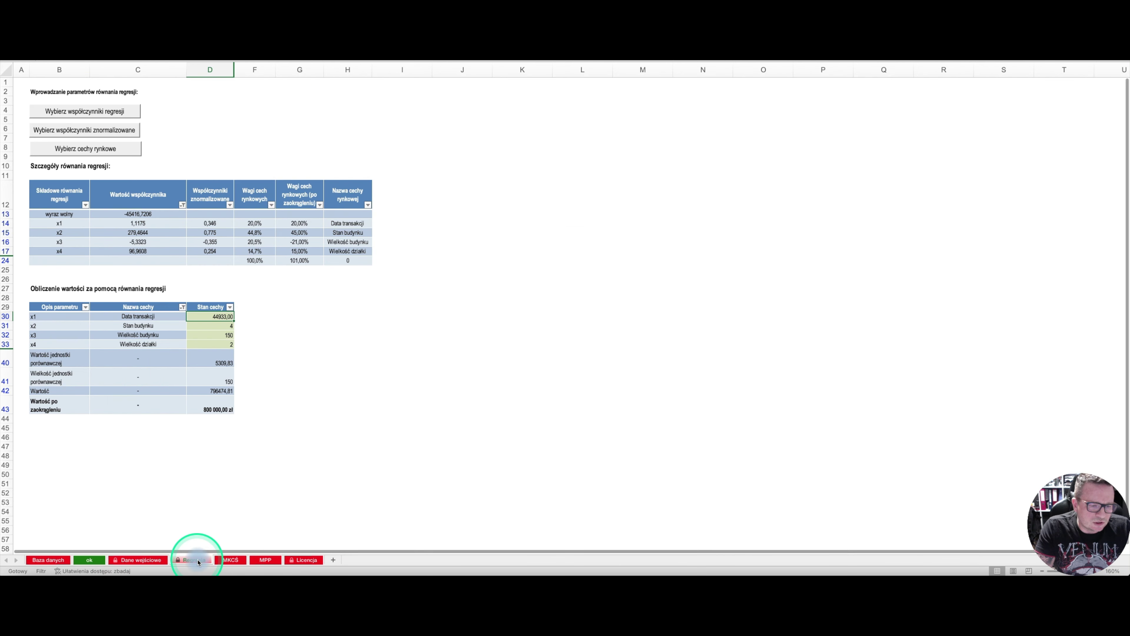
left_click(214, 317)
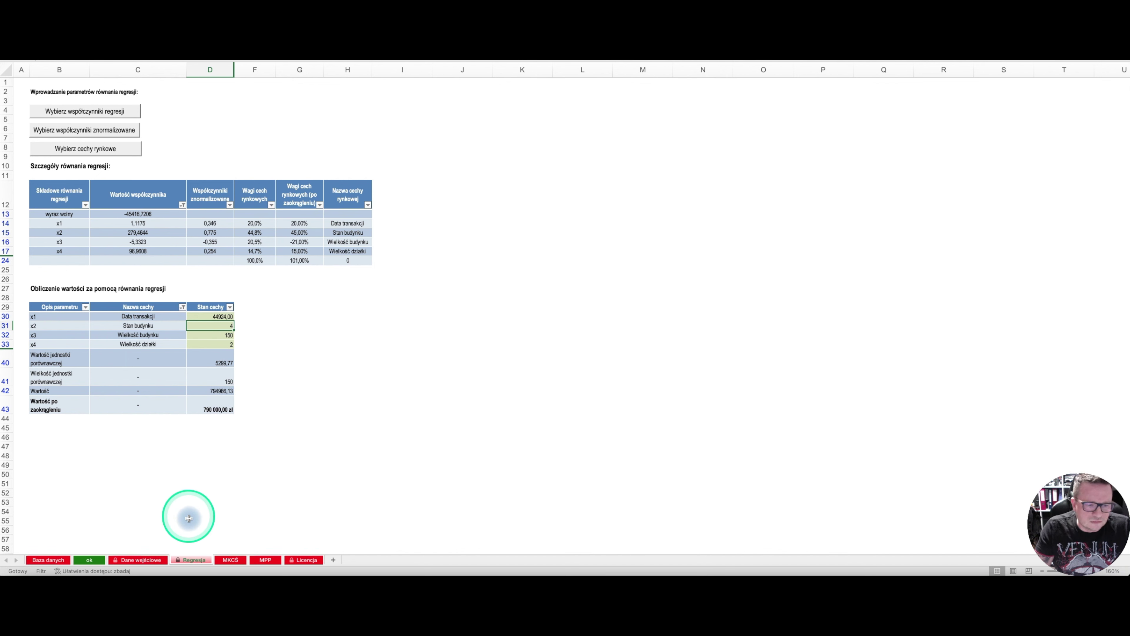
On the Dane wejściowe sheet, load the prices for analysis from the Cena zł/m2 column of Baza danych, B2:B101
left_click(156, 562)
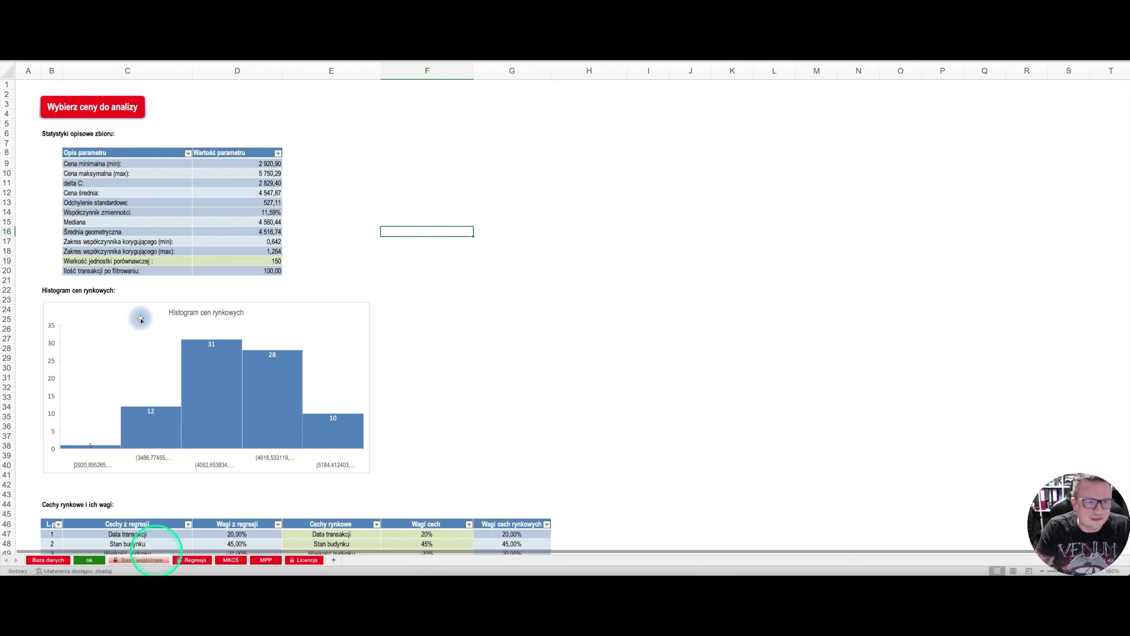
left_click(96, 114)
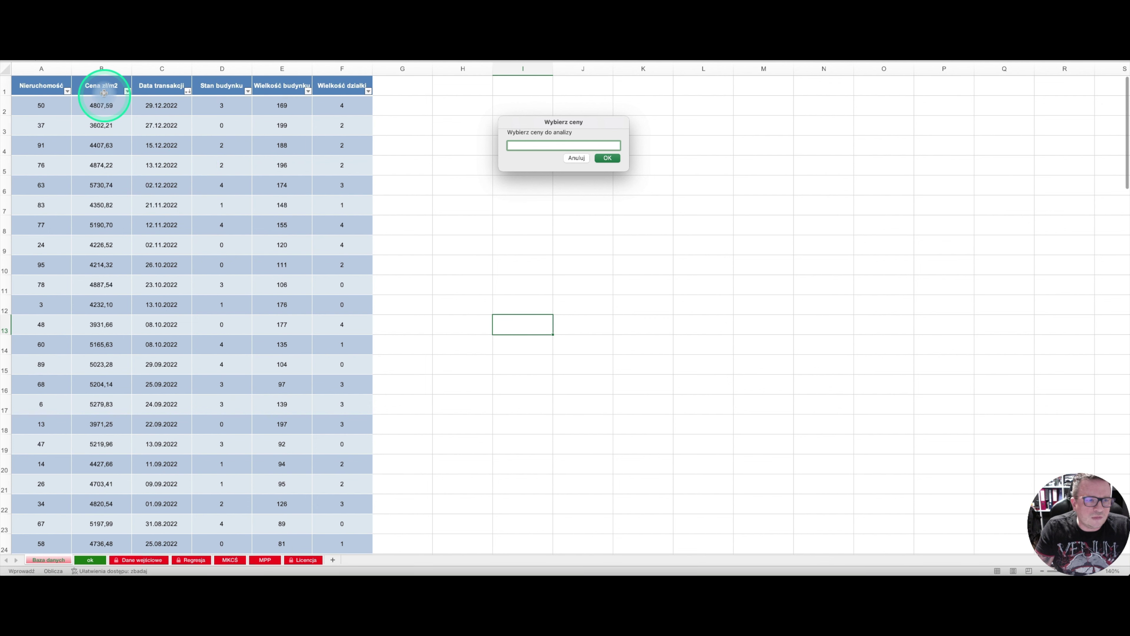
left_click_drag(106, 103, 115, 518)
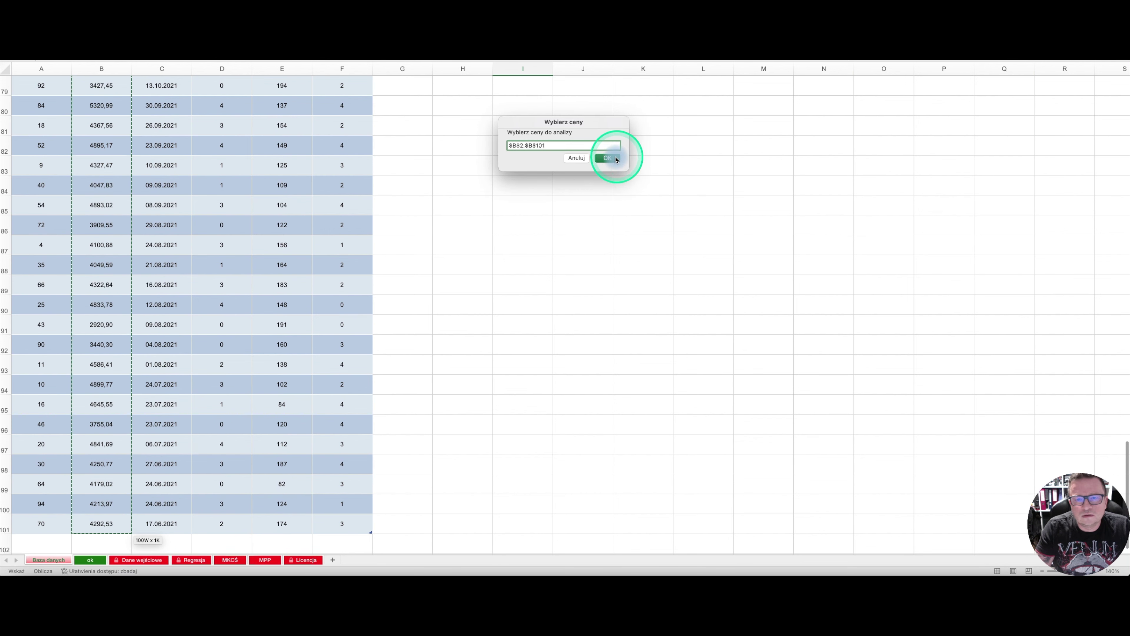
left_click(611, 160)
left_click(529, 181)
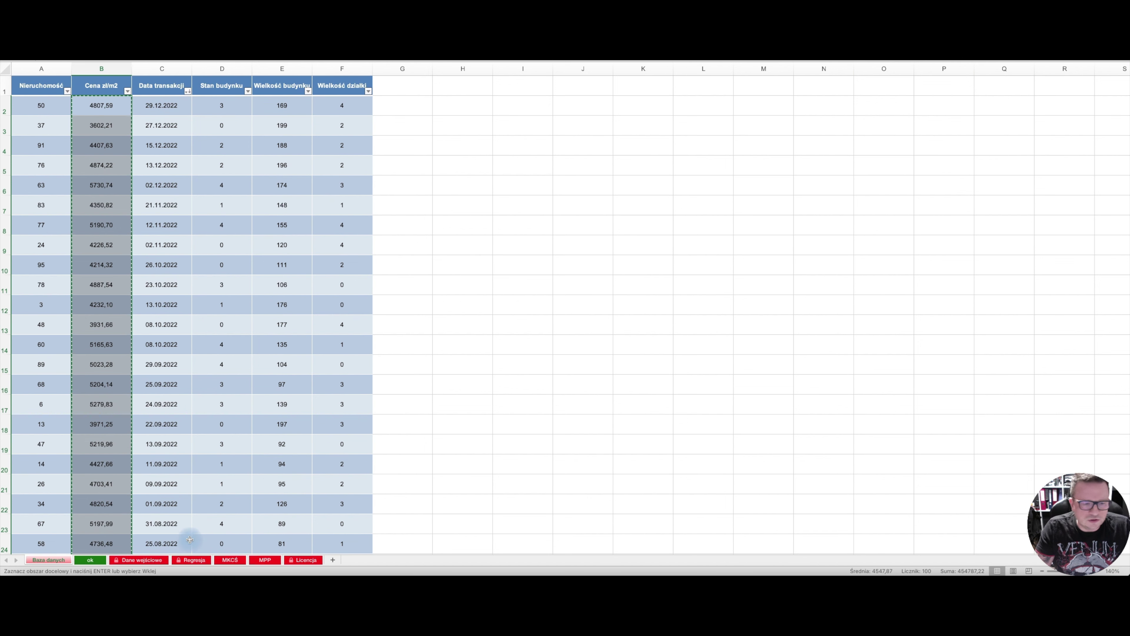
left_click(158, 561)
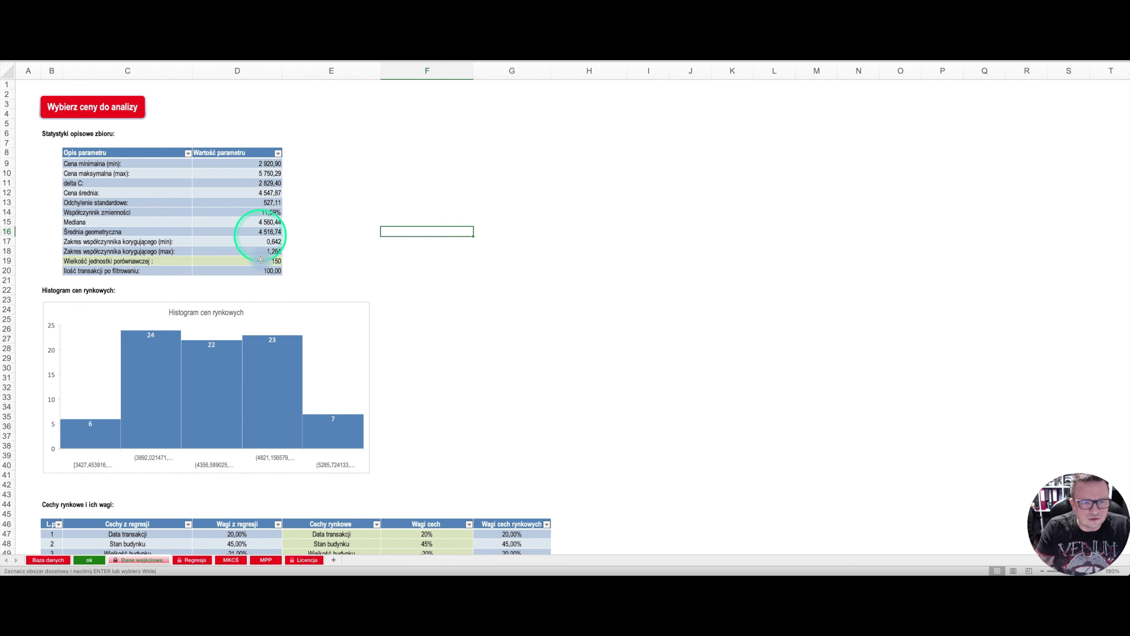
Try a 20% weight for Wielkość działki in the market features table and restore it to 15%
left_click(268, 263)
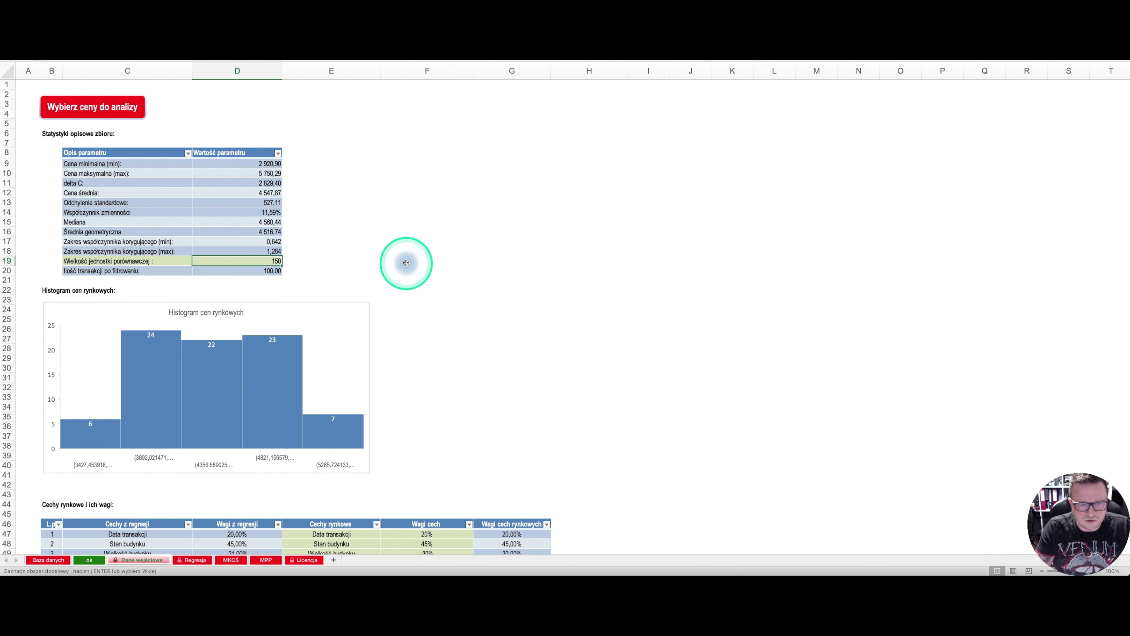
scroll(401, 264, "down", 3)
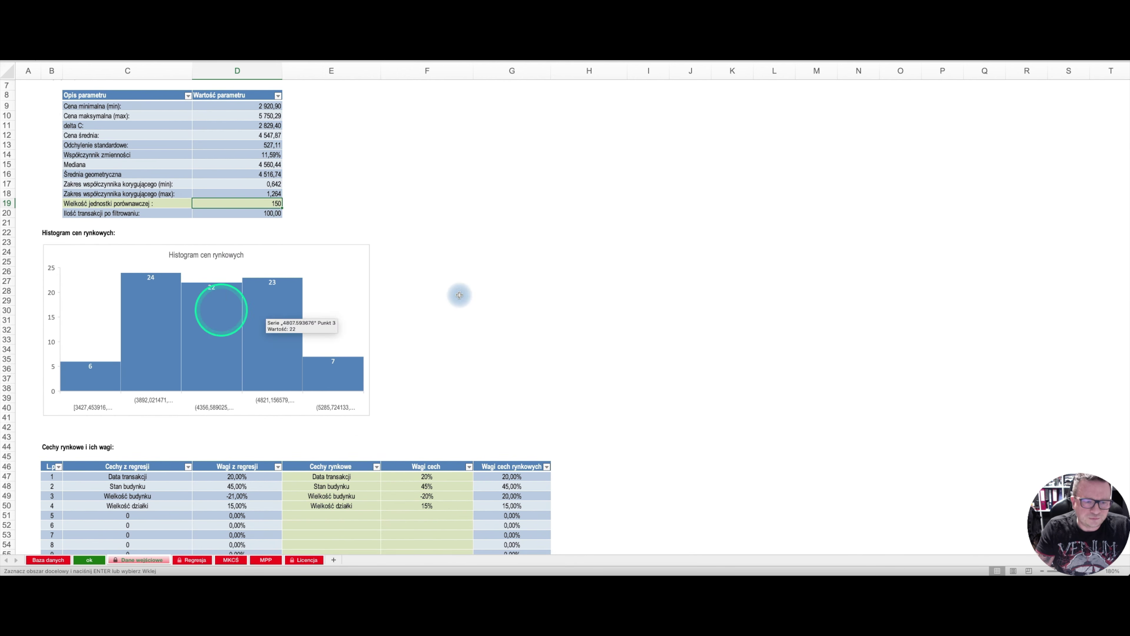
scroll(457, 292, "down", 10)
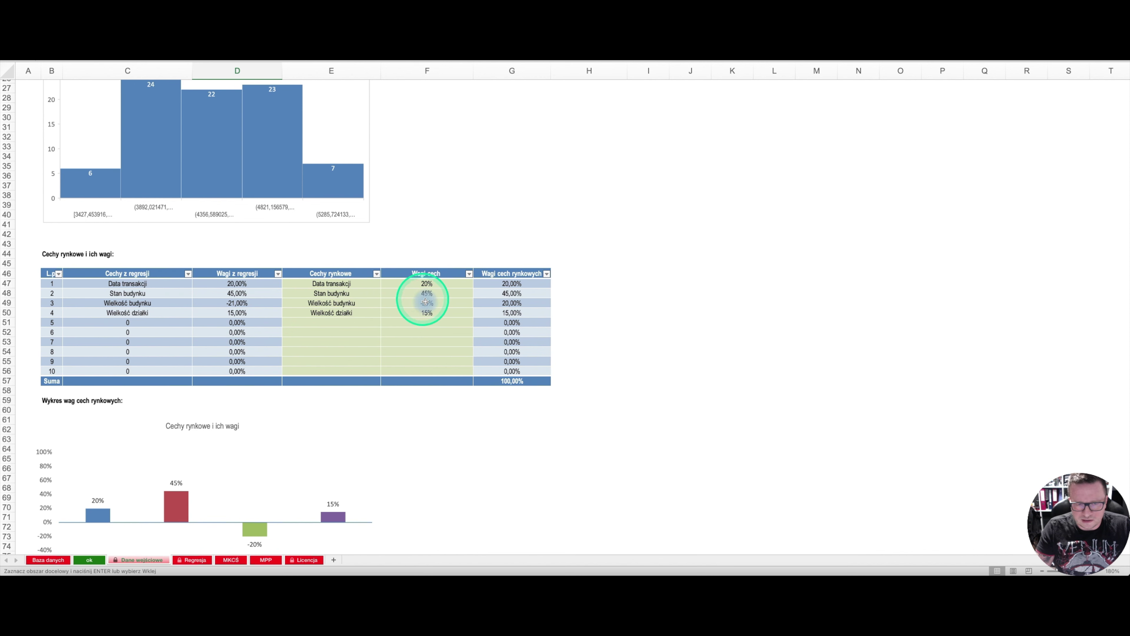
scroll(398, 304, "down", 3)
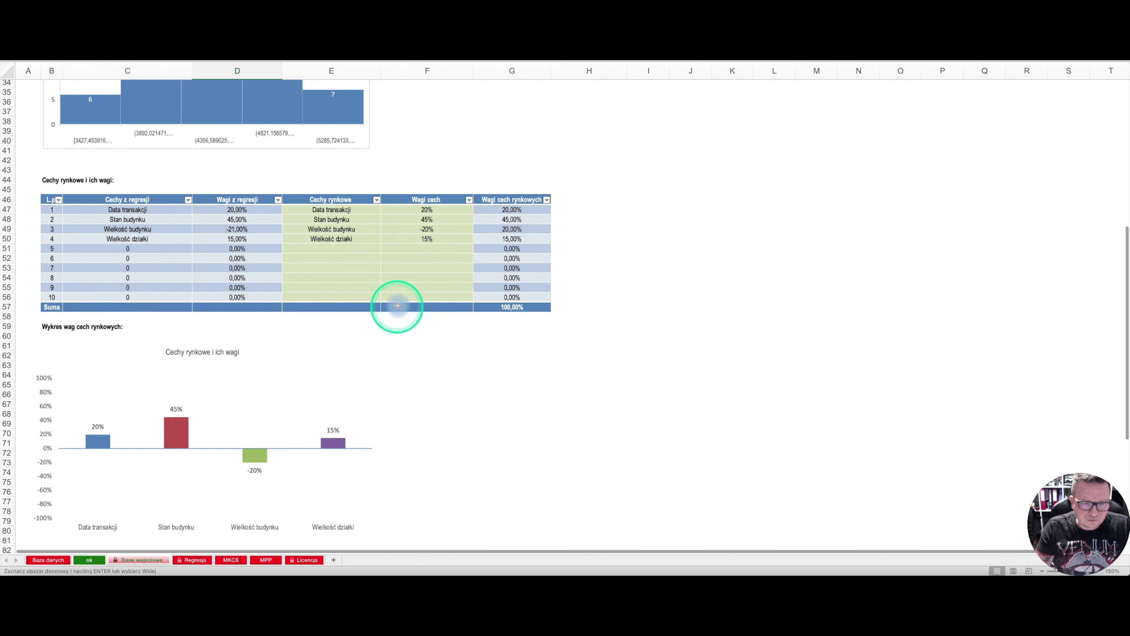
left_click(408, 239)
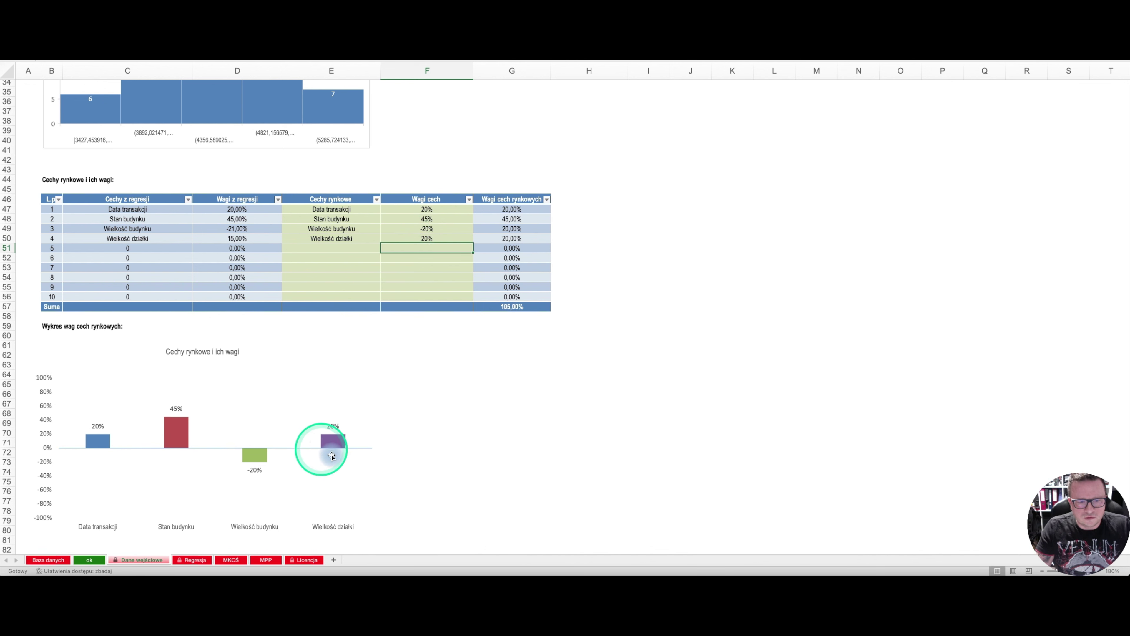
key("shift")
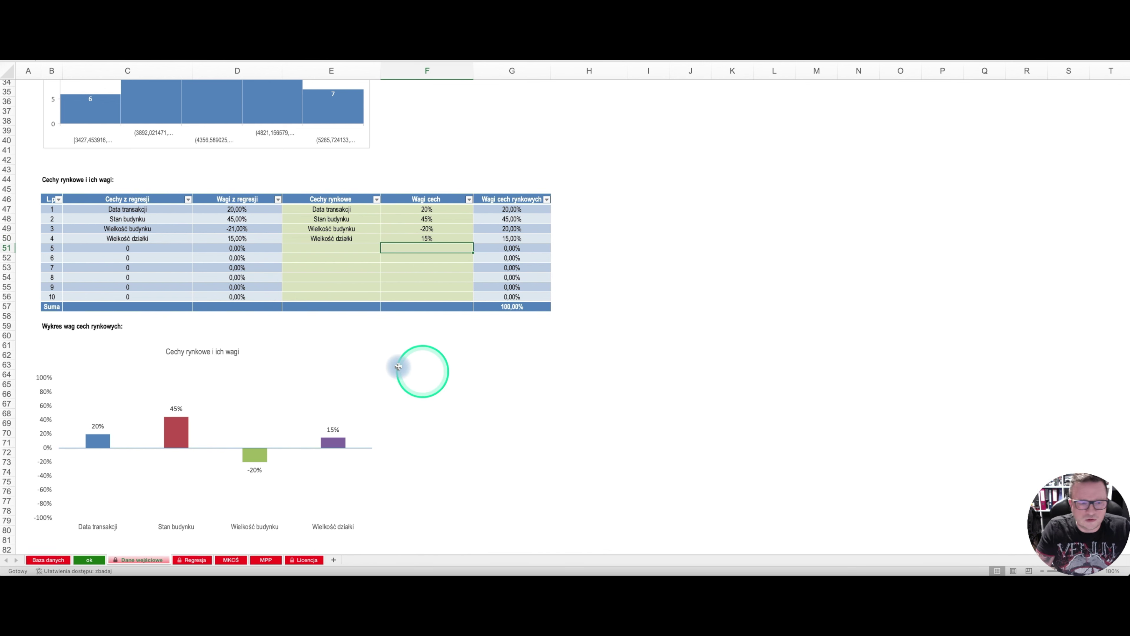
Load Wielkość budynku (E2:E101 of Baza danych) as the variable for the Dane wejściowe free-variable histogram
scroll(398, 367, "down", 2)
scroll(398, 367, "down", 10)
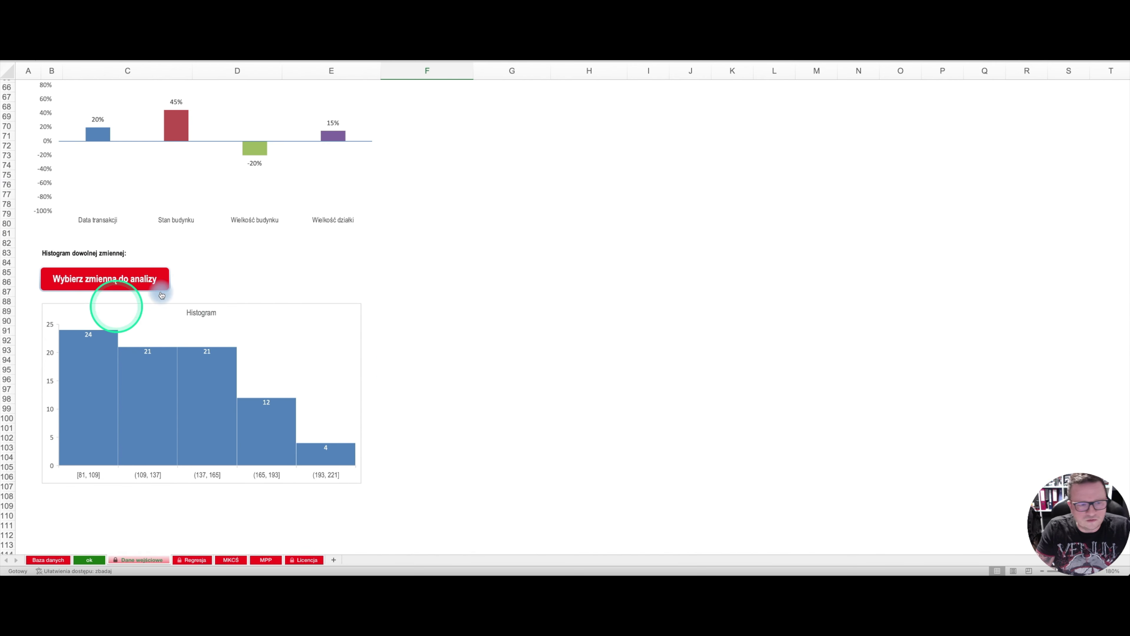
scroll(408, 354, "up", 1)
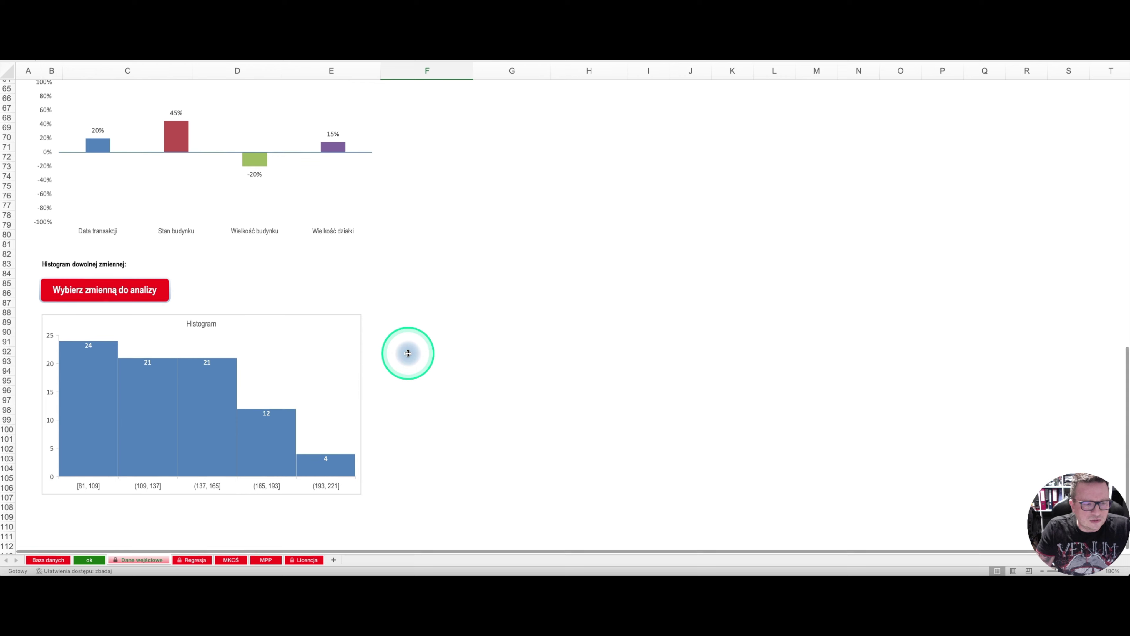
left_click(111, 297)
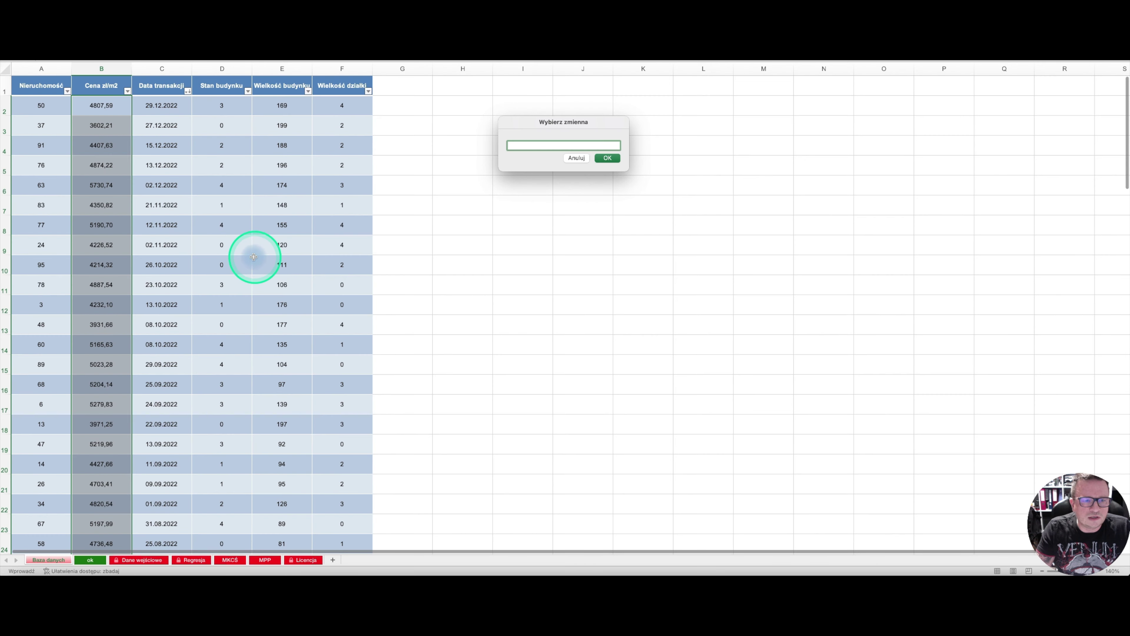
left_click(283, 107)
left_click_drag(273, 342, 275, 525)
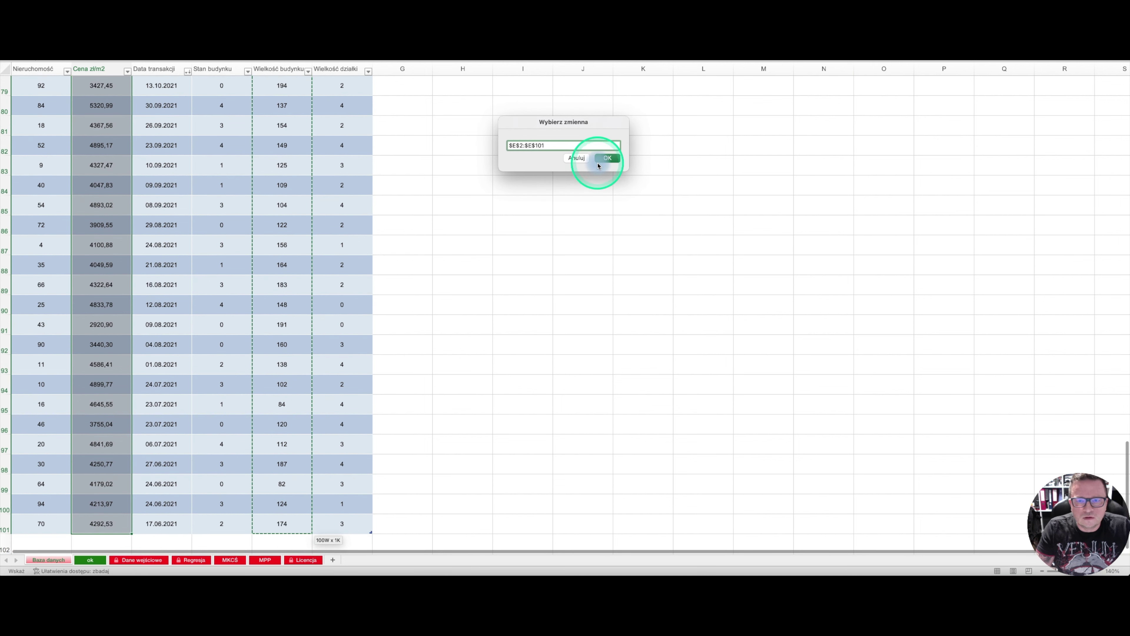
left_click(604, 158)
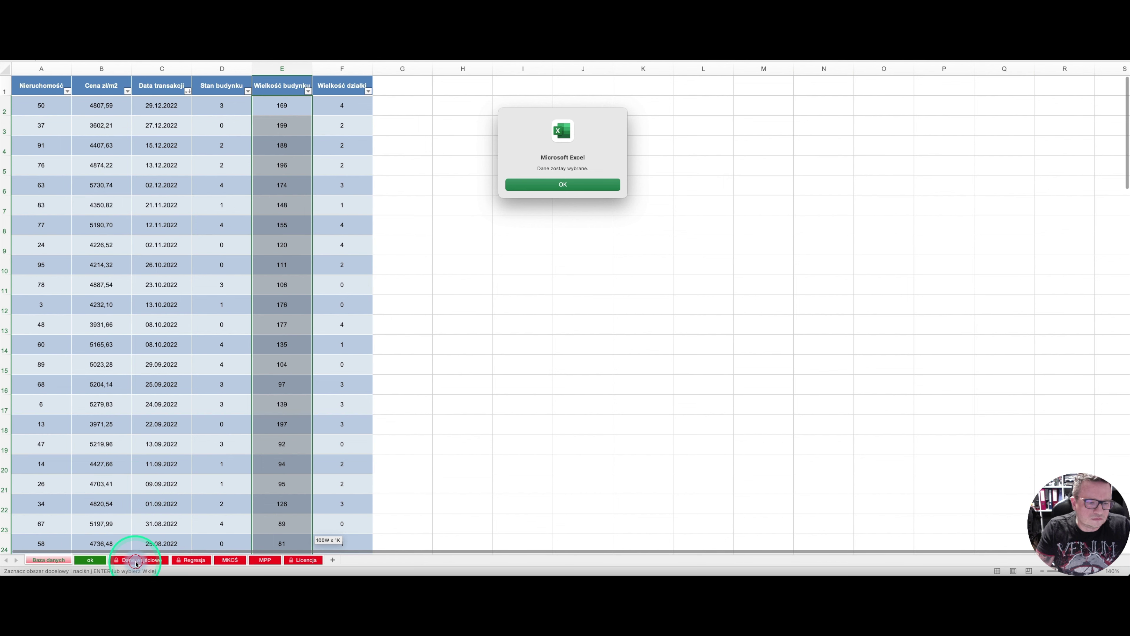
left_click(526, 183)
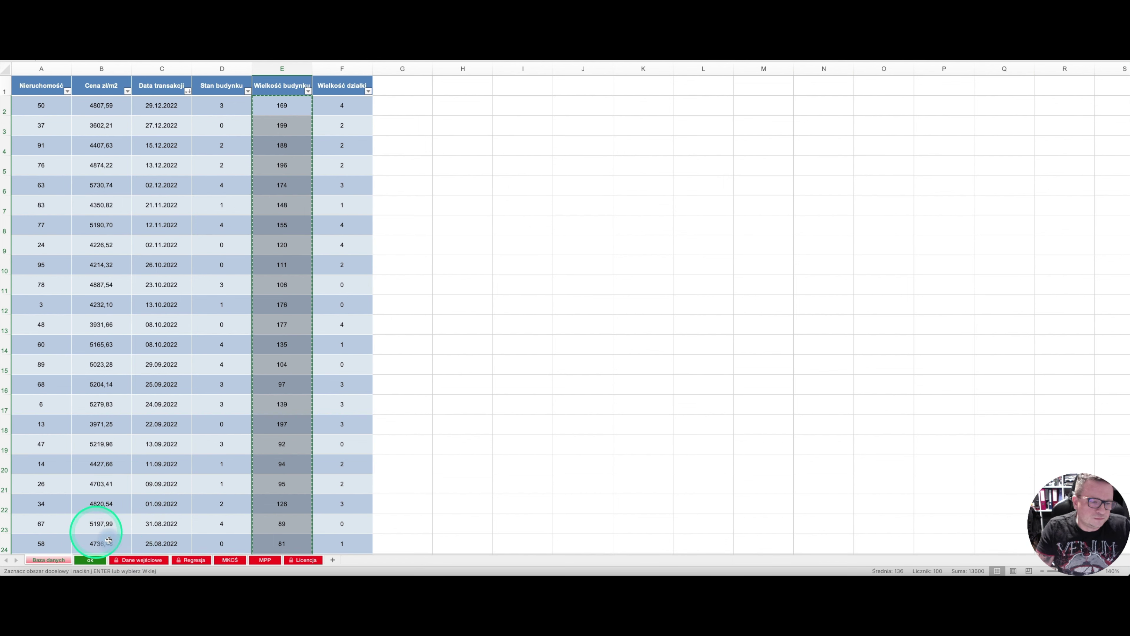
left_click(128, 560)
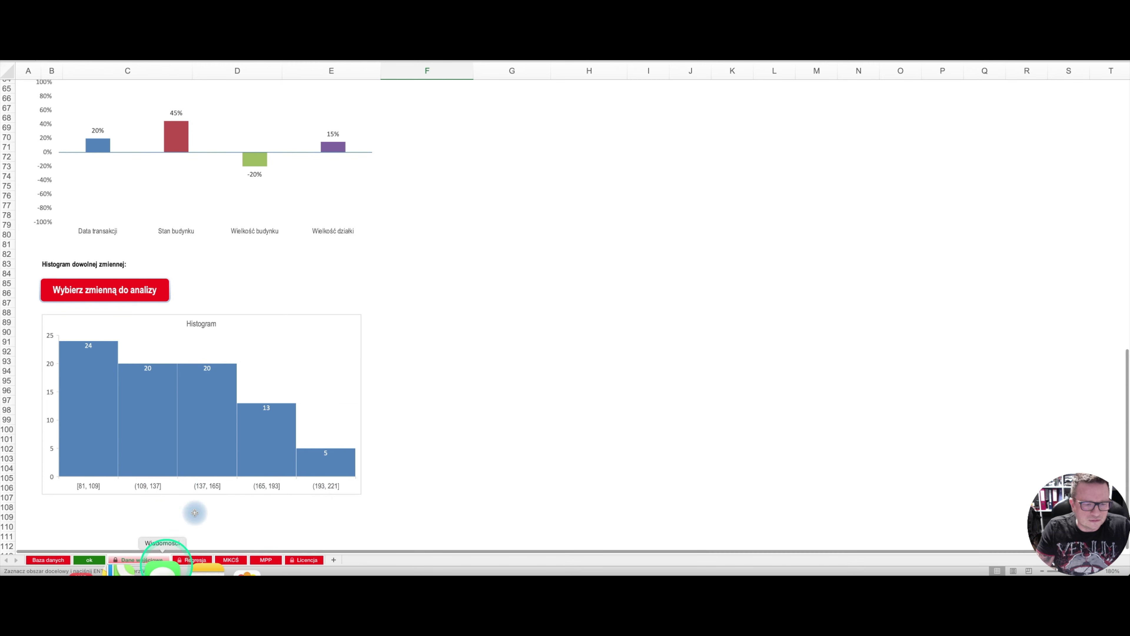
On the MKCŚ sheet, show all Cecha rynkowa entries in the market feature weights table, then filter out the 0 entries again
left_click(229, 560)
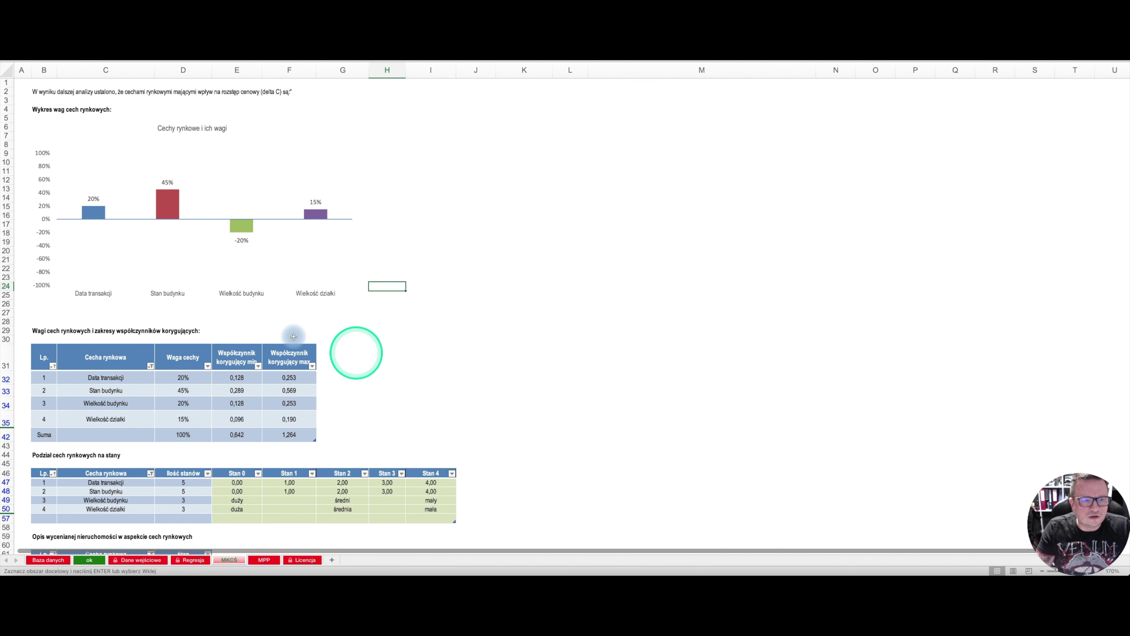
scroll(438, 381, "down", 5)
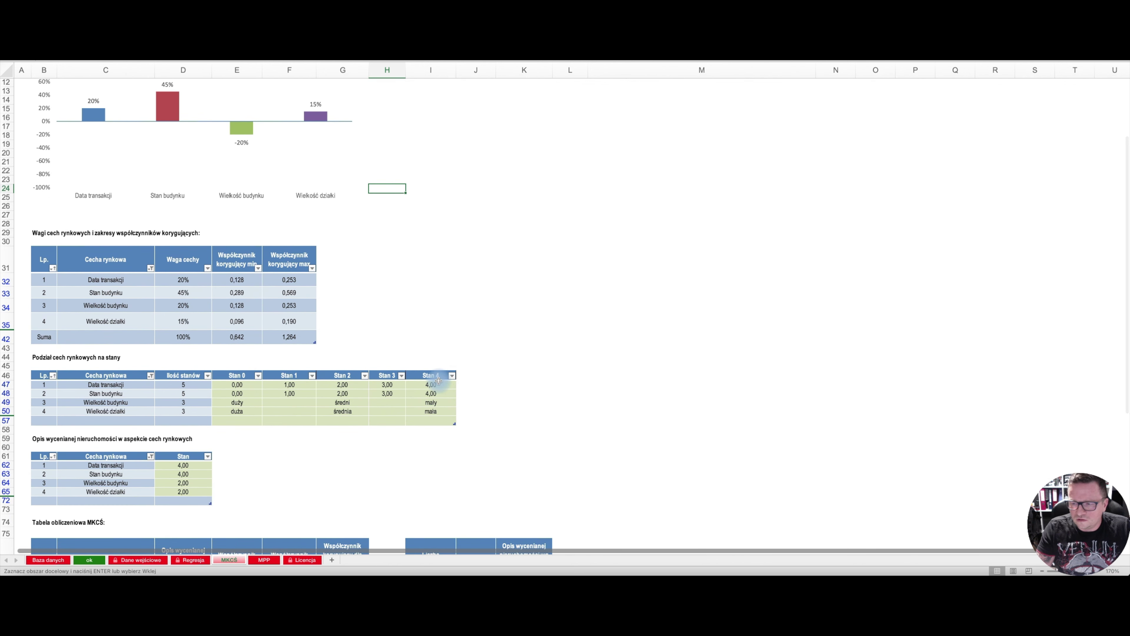
scroll(439, 381, "up", 1)
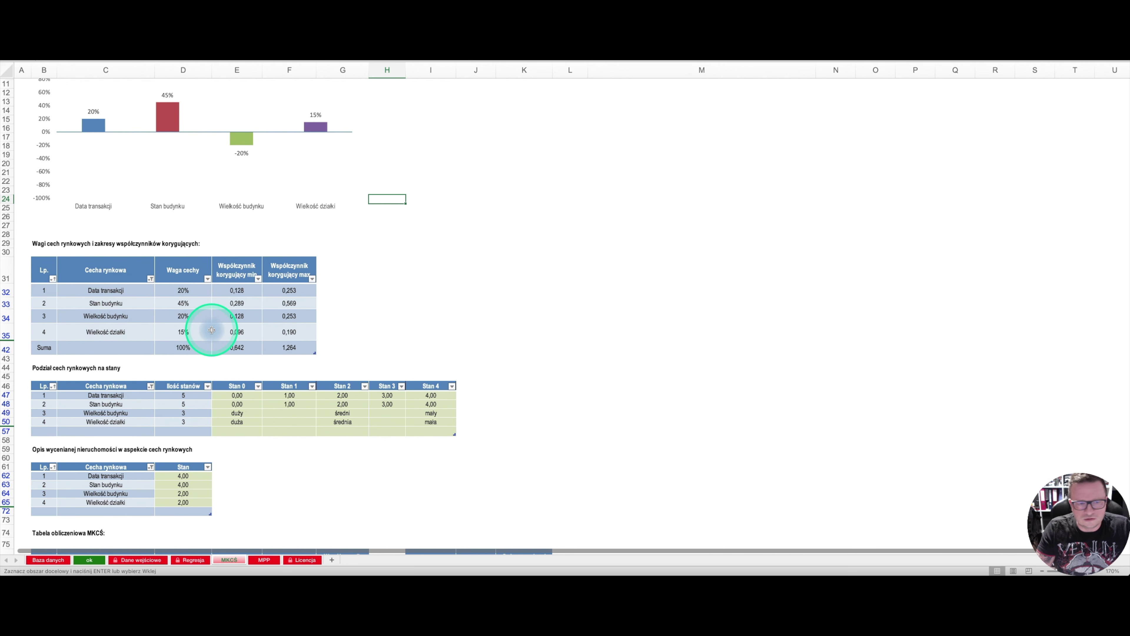
scroll(212, 328, "down", 3)
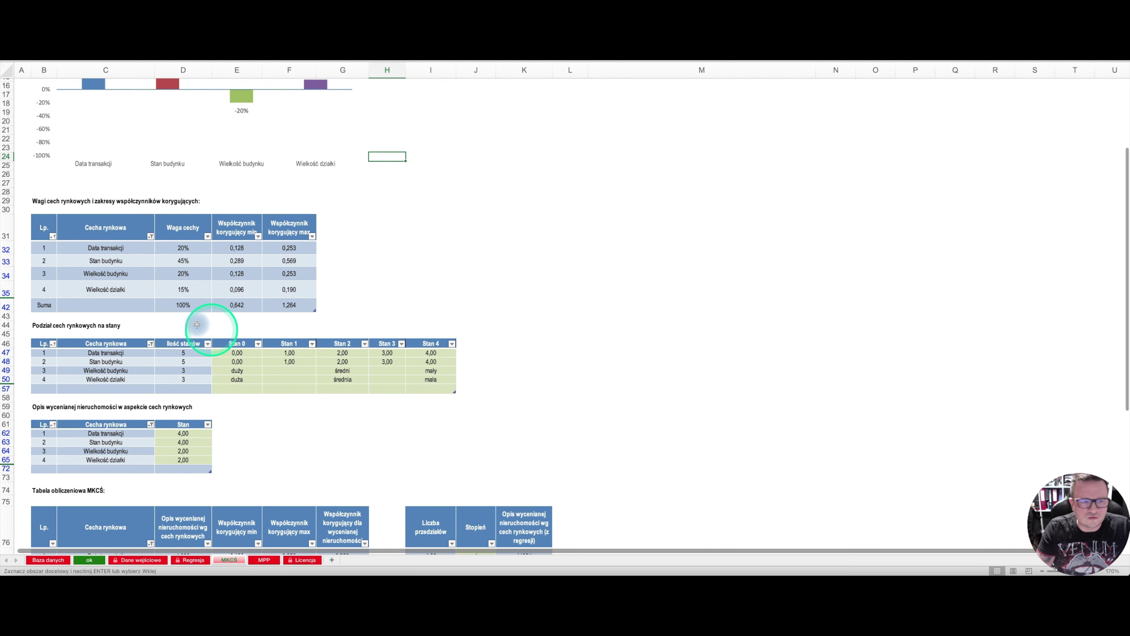
left_click(150, 236)
left_click(179, 342)
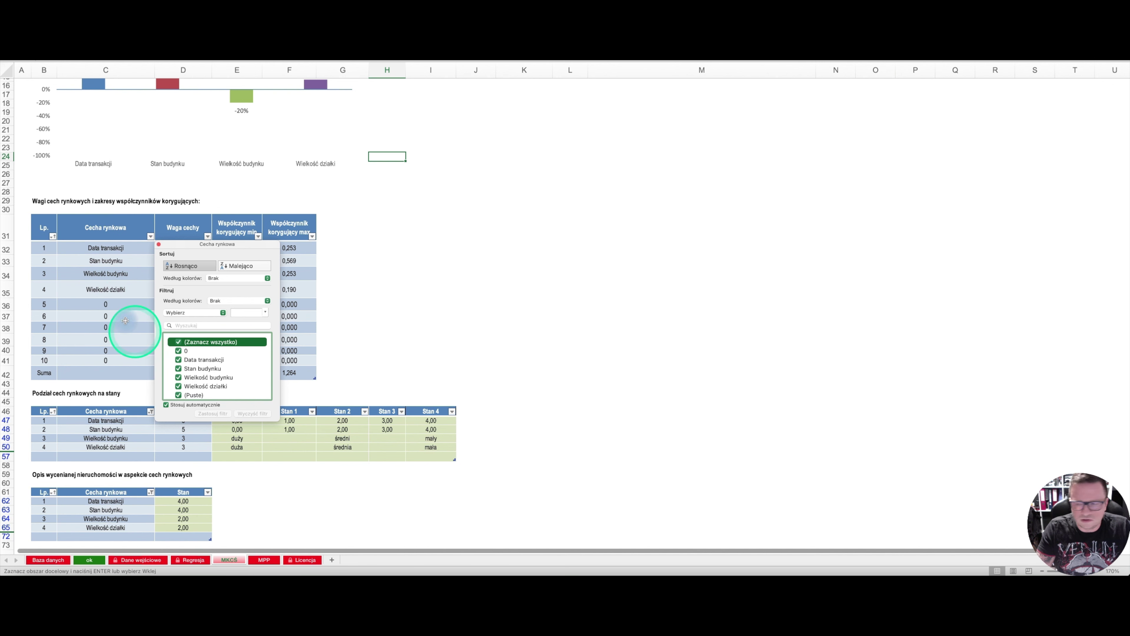
left_click(179, 351)
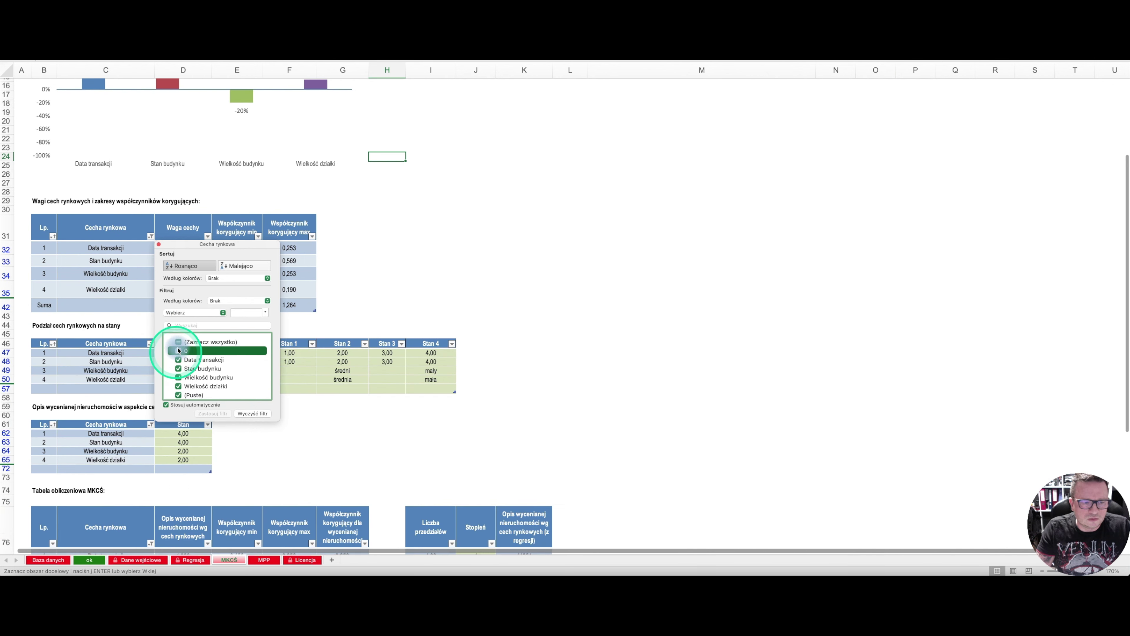
left_click(159, 246)
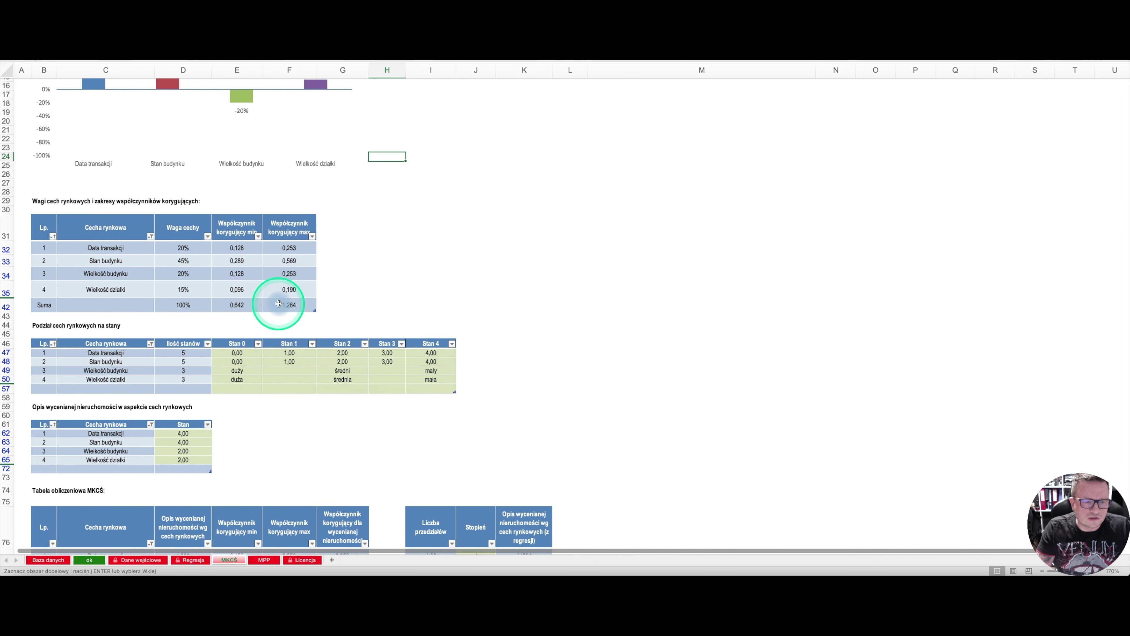
Try a different Stopień for Data transakcji beside the MKCŚ calculation table and restore it to 4
scroll(278, 307, "down", 5)
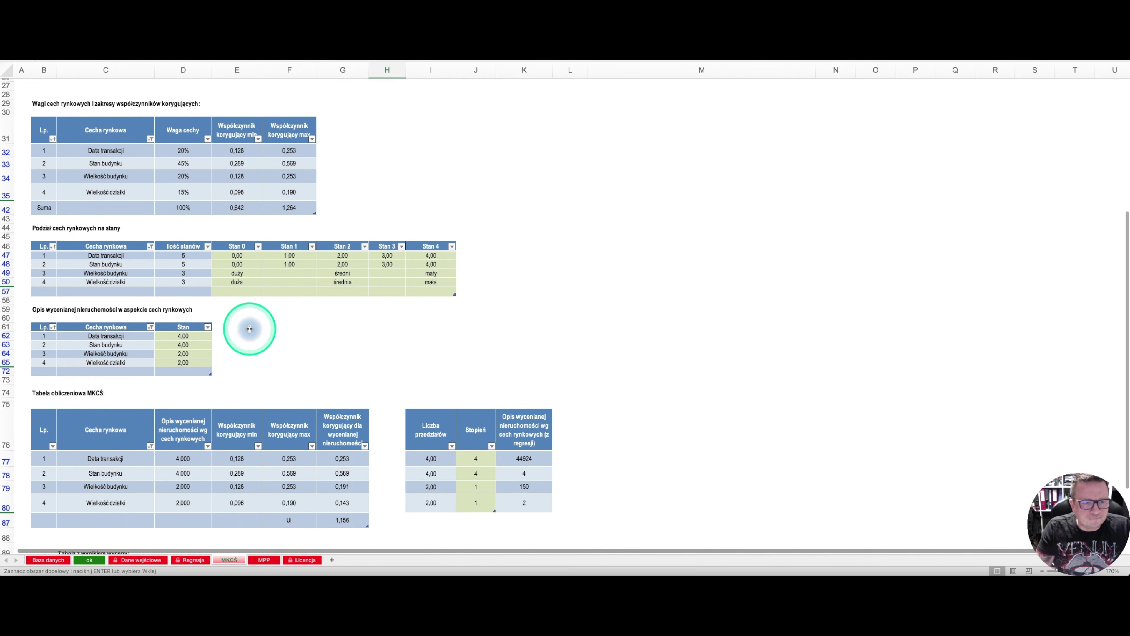
scroll(247, 325, "down", 2)
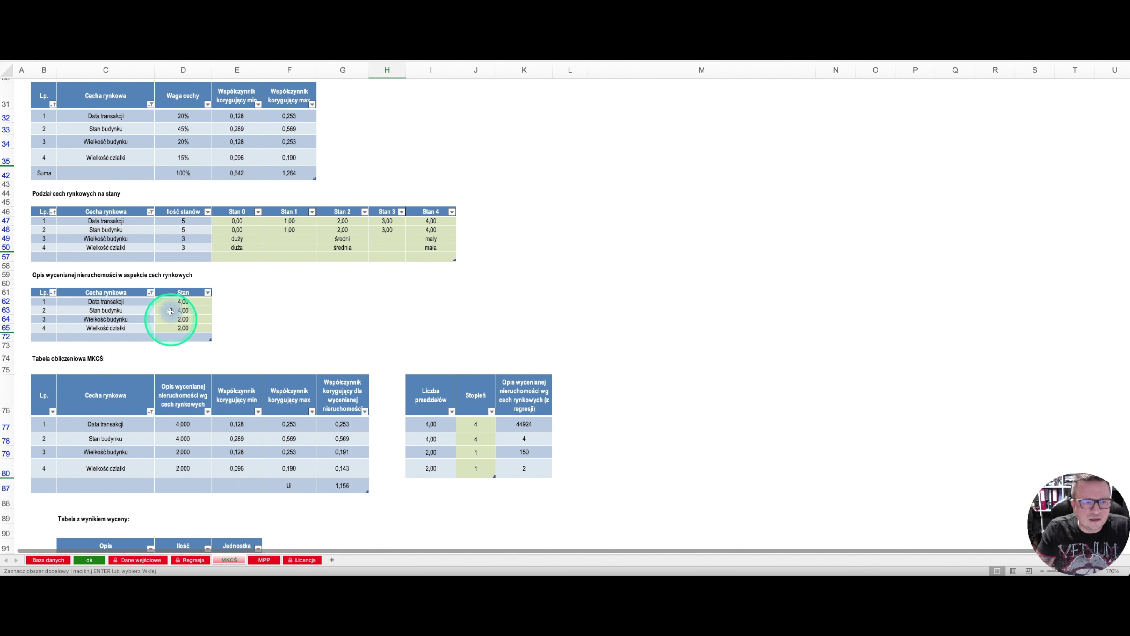
scroll(225, 305, "down", 2)
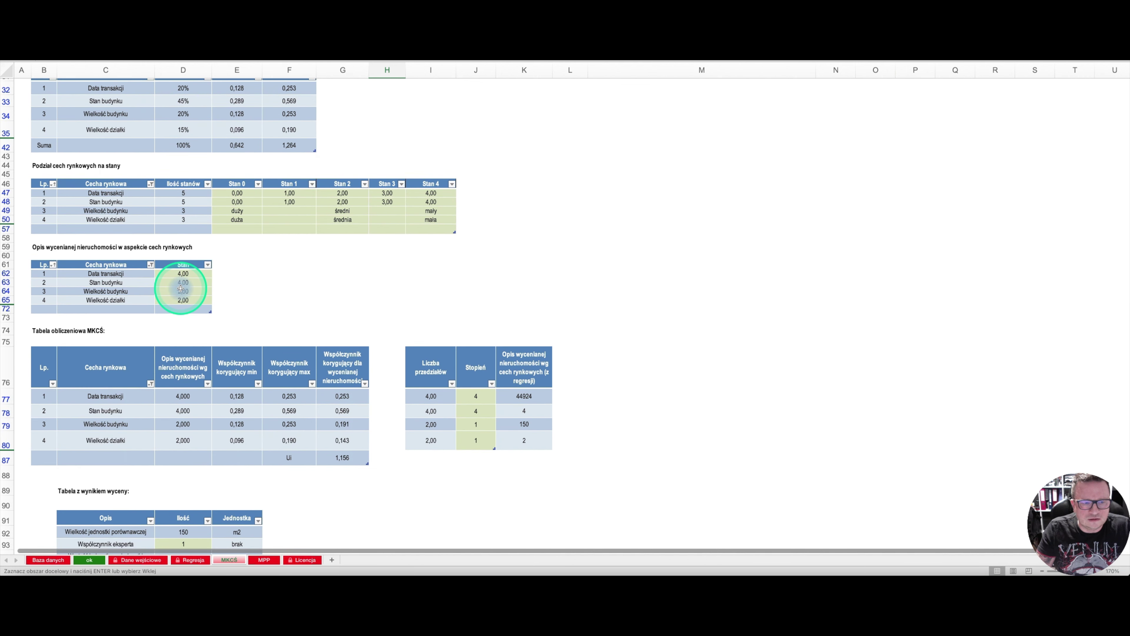
scroll(302, 306, "down", 5)
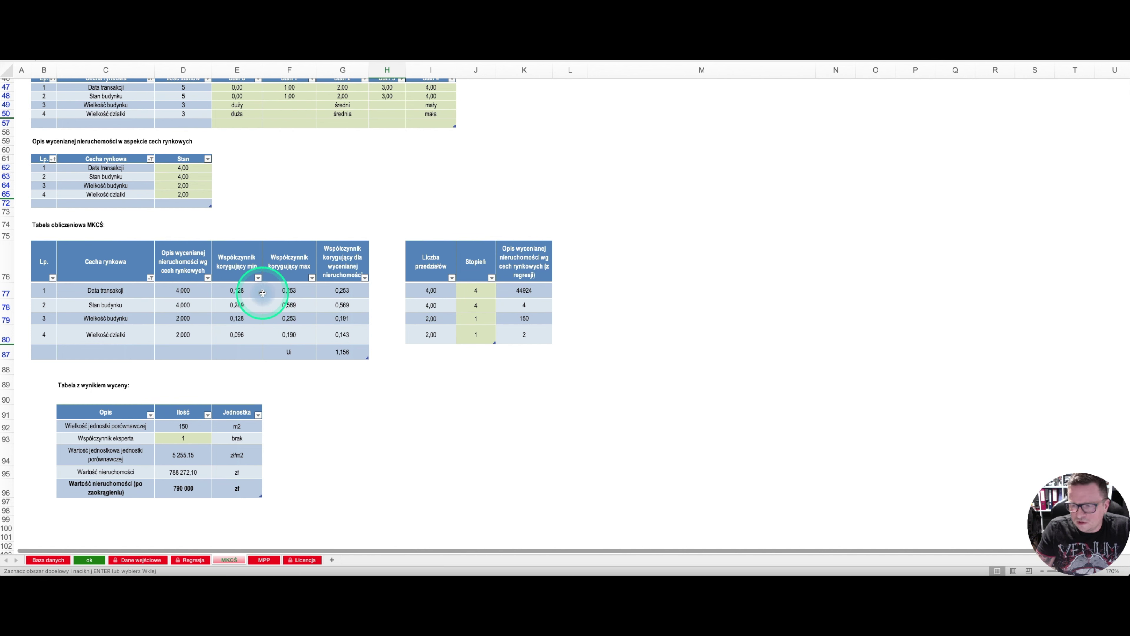
left_click(475, 290)
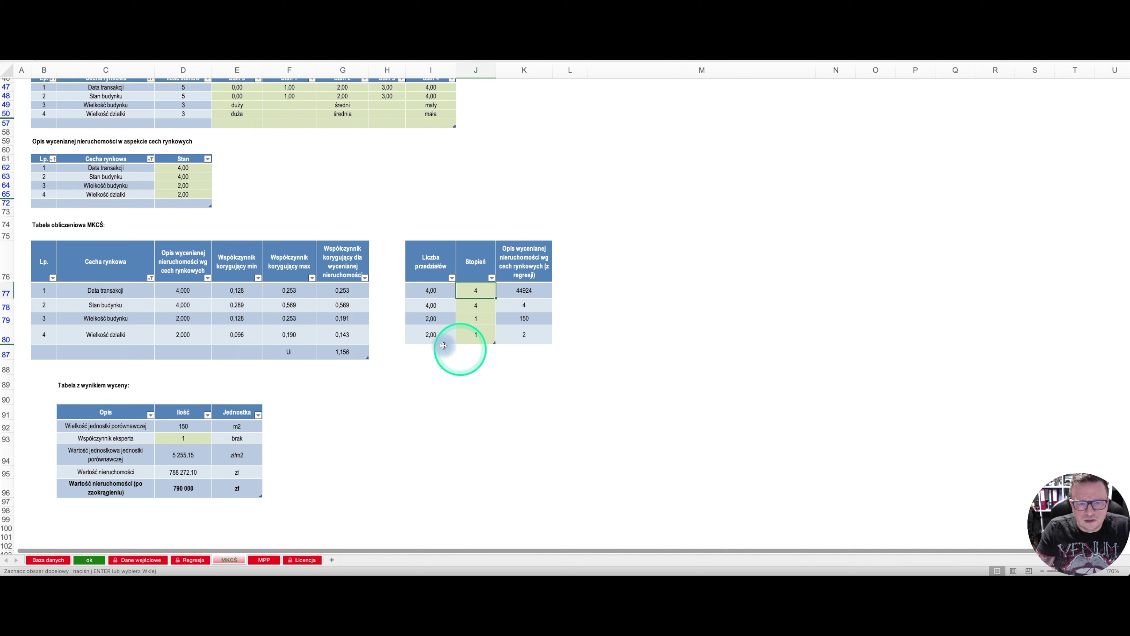
scroll(404, 320, "up", 3)
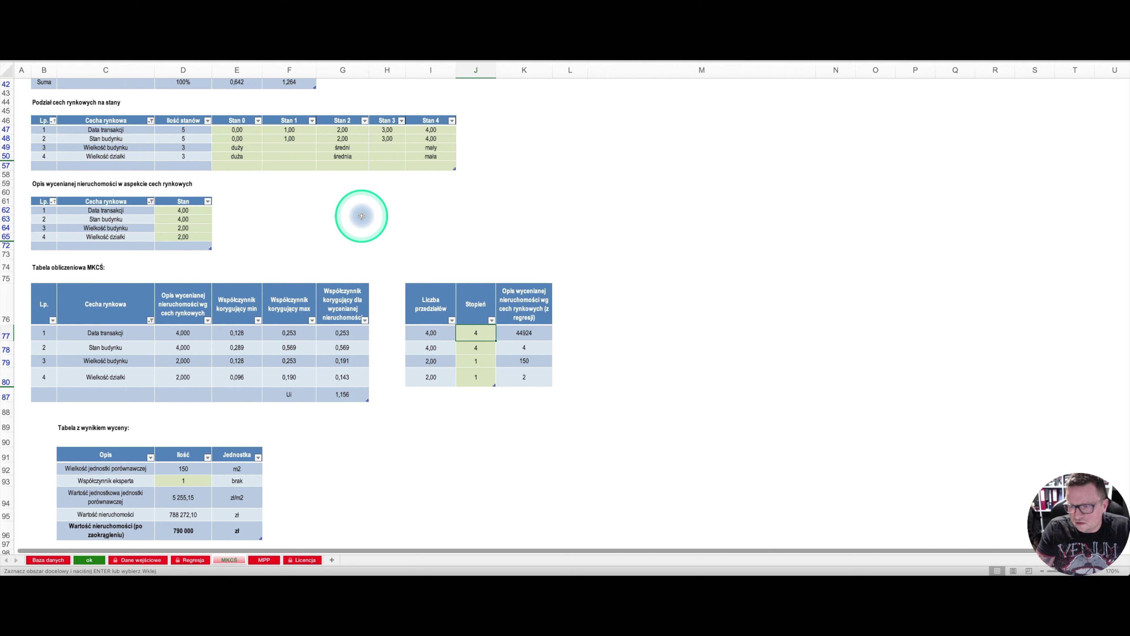
left_click_drag(472, 332, 463, 376)
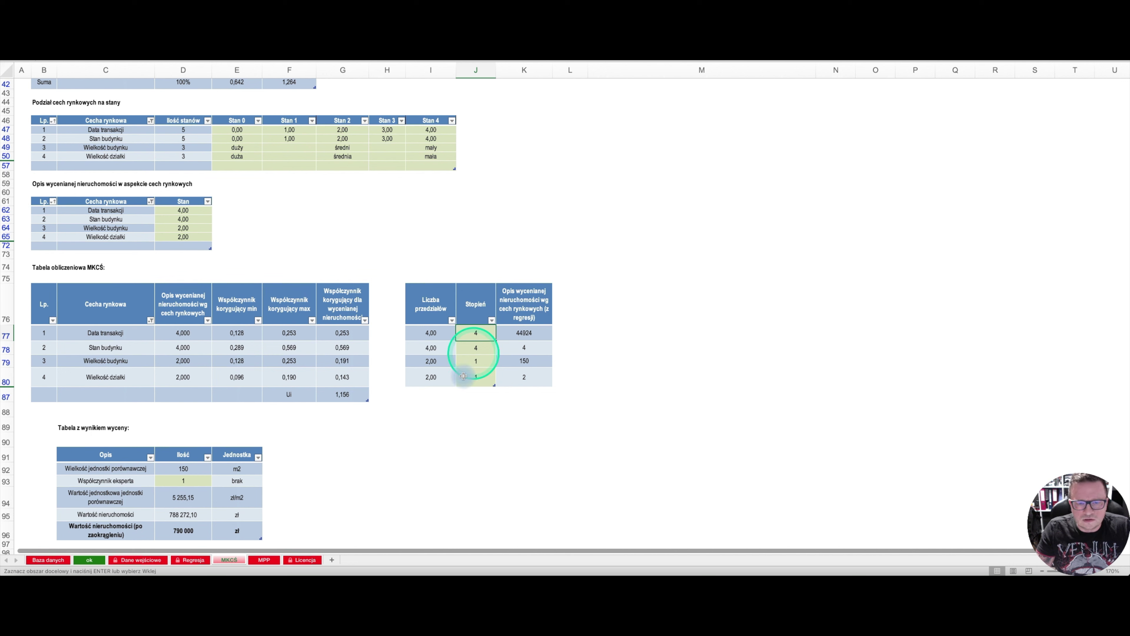
key("Down")
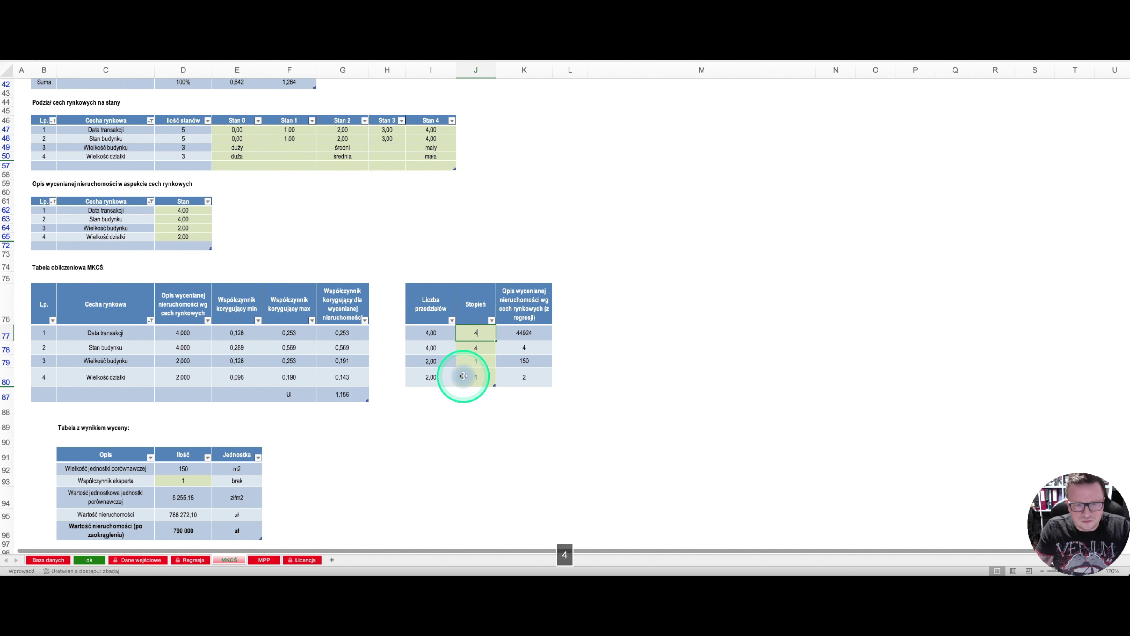
type("4")
left_click(476, 330)
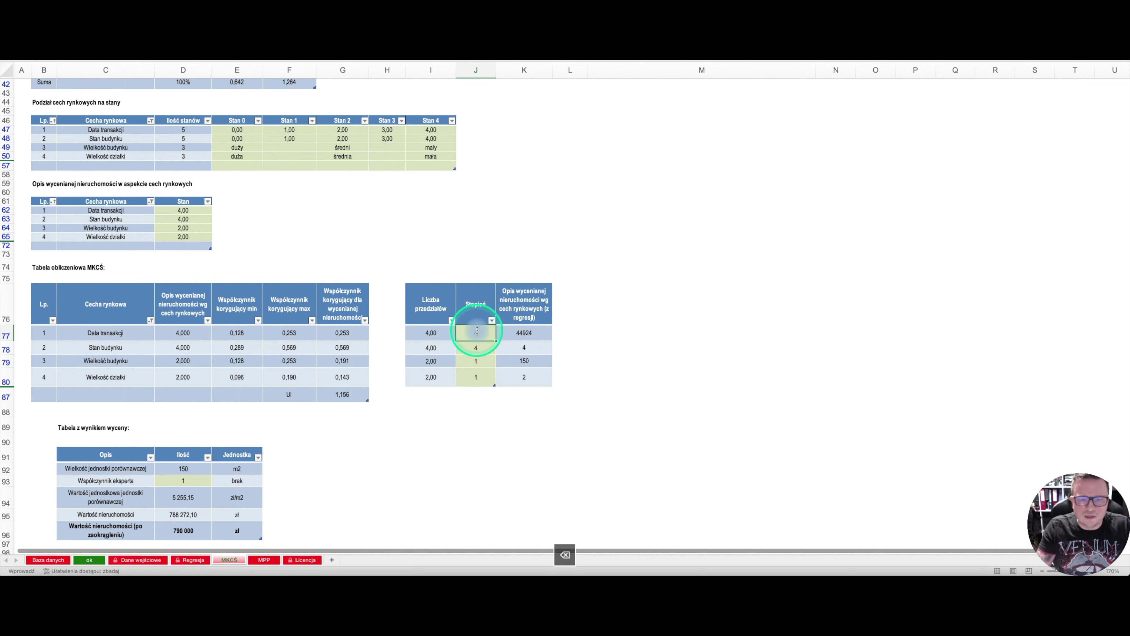
key("Return")
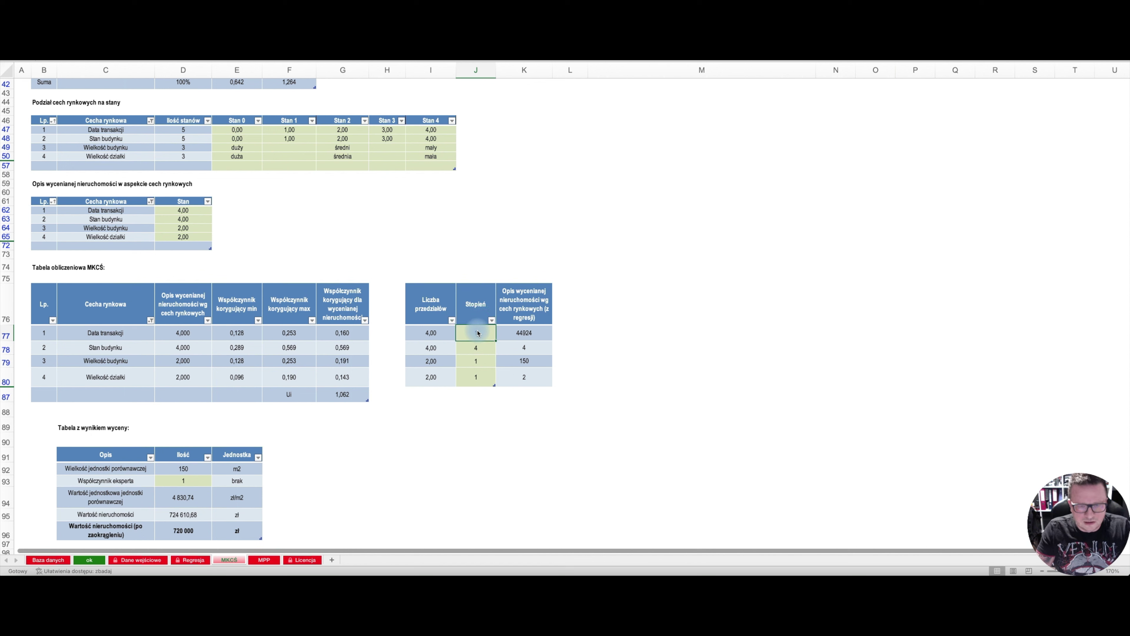
key("Down")
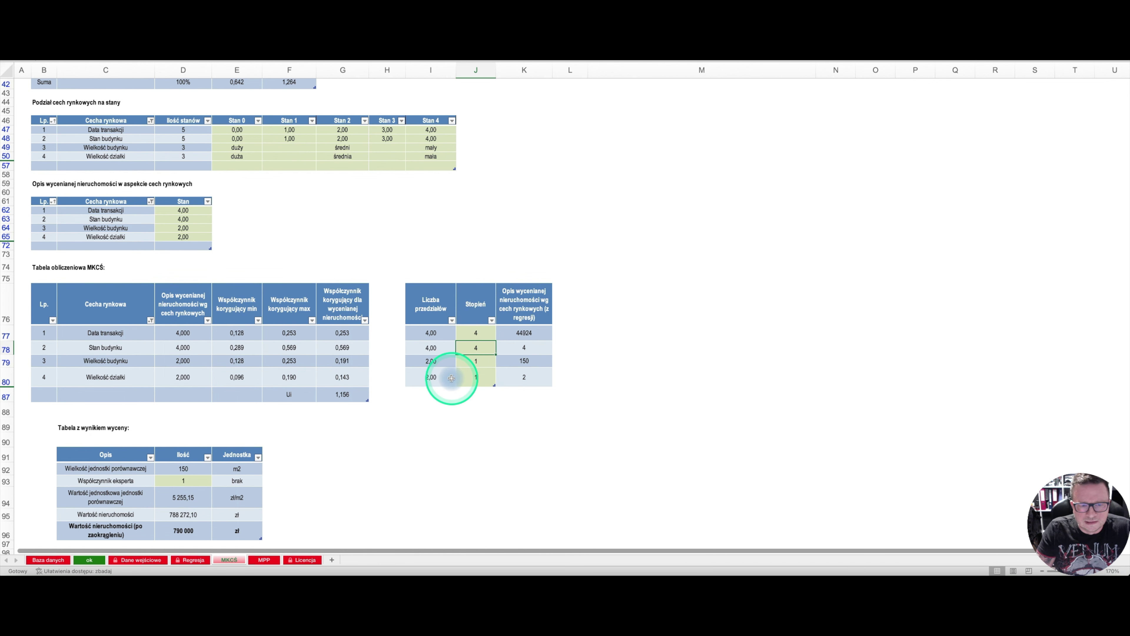
Examine the correction coefficients in the MKCŚ calculation table and the property value in the valuation result table
scroll(453, 378, "down", 3)
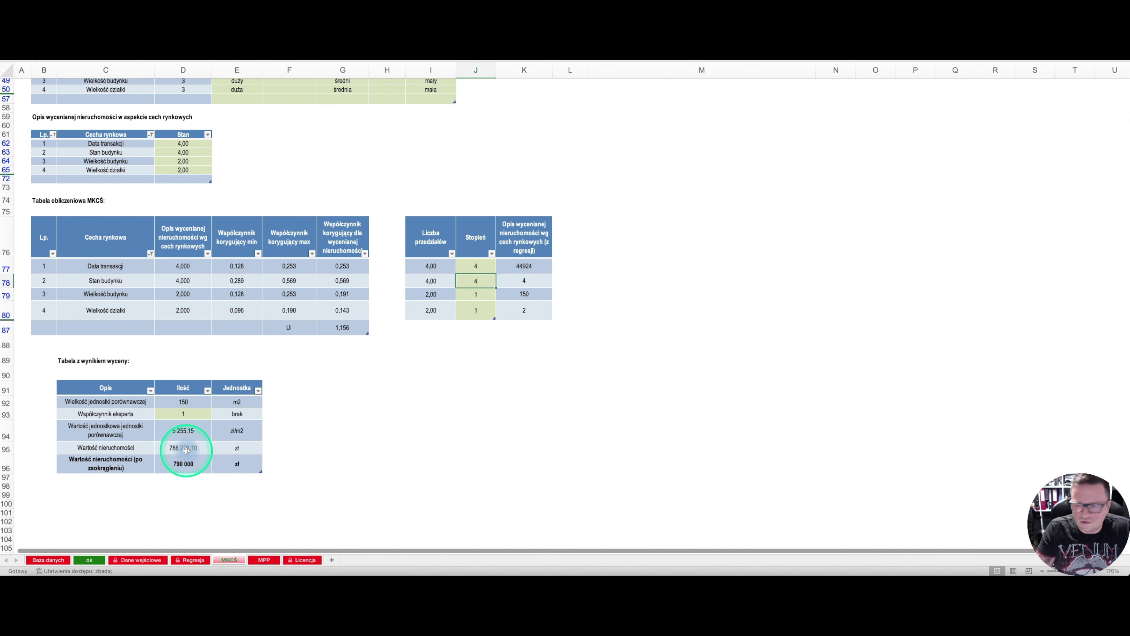
scroll(311, 424, "up", 1)
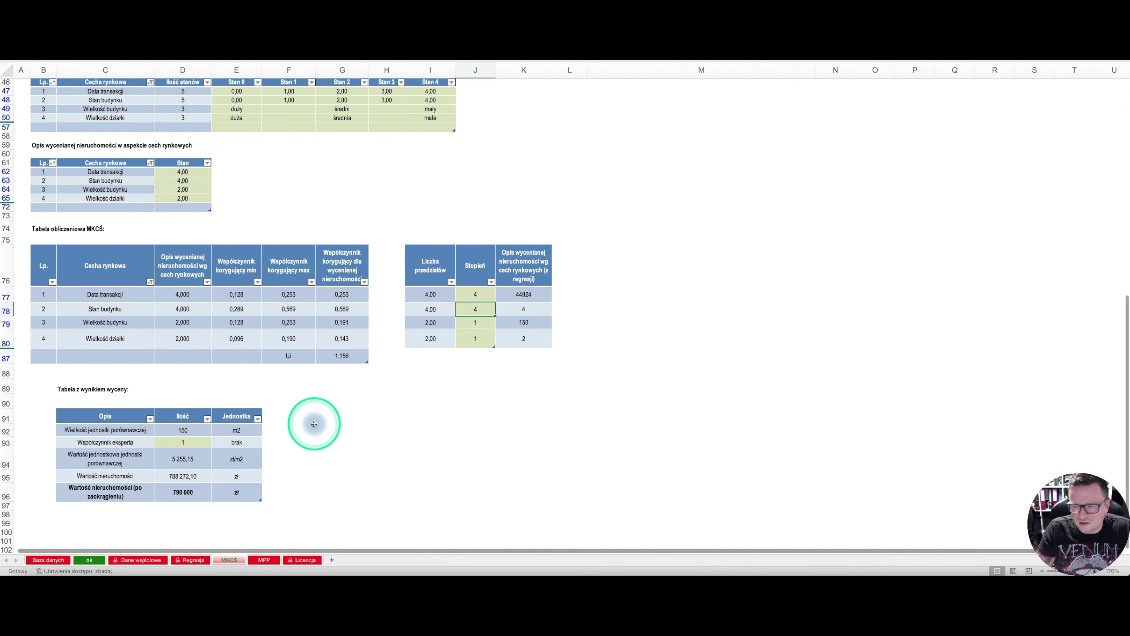
scroll(314, 423, "up", 1)
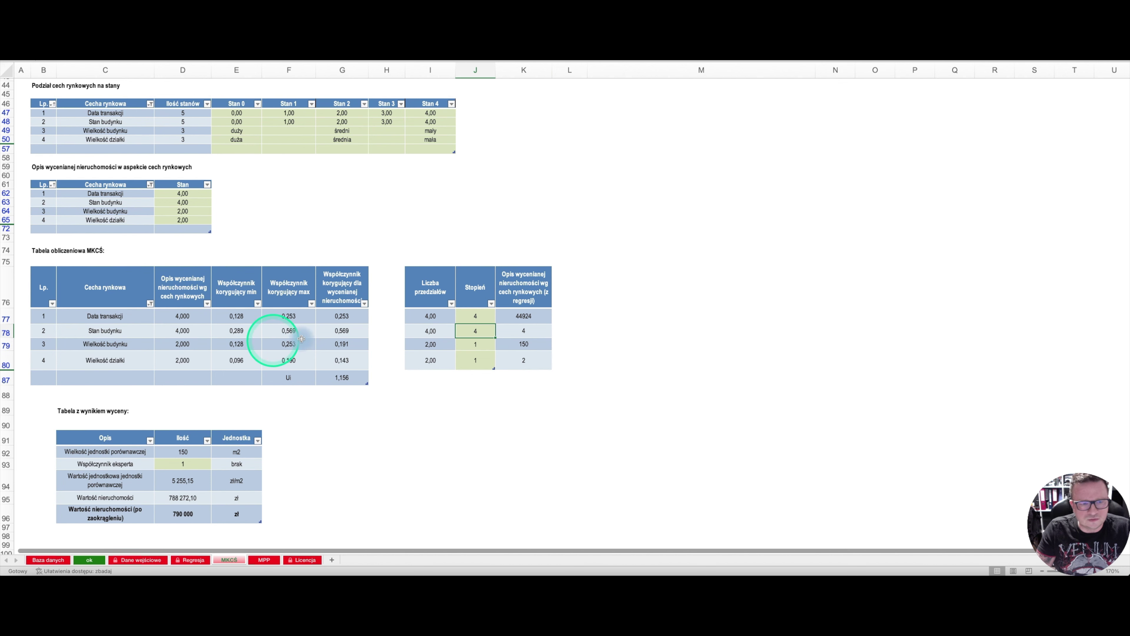
scroll(307, 329, "up", 3)
scroll(311, 331, "down", 3)
scroll(313, 320, "down", 2)
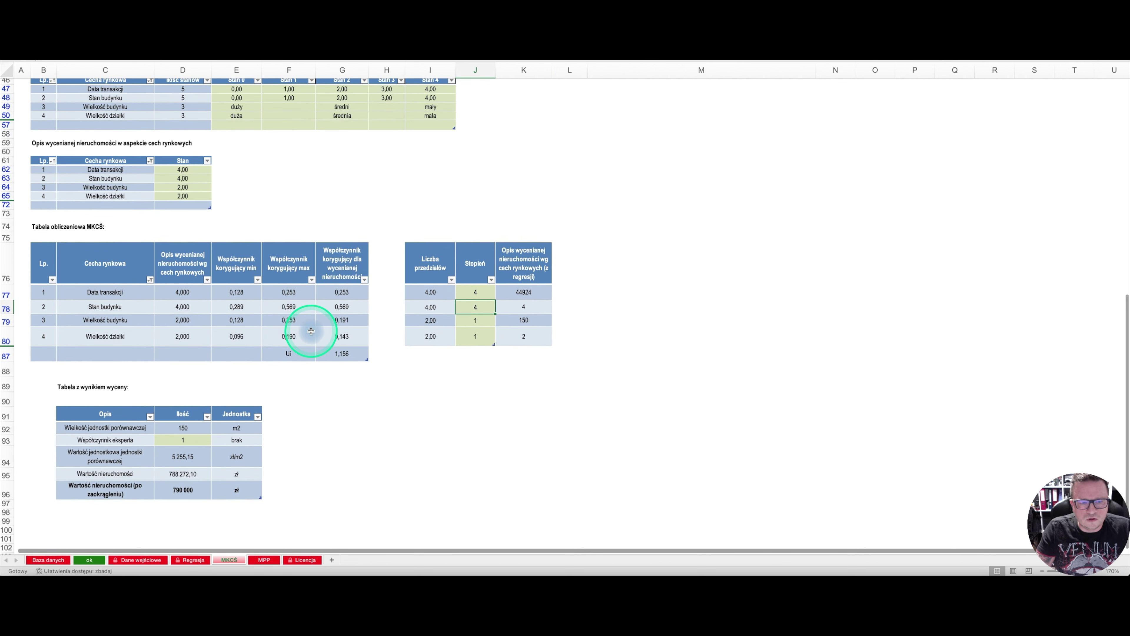
scroll(316, 352, "down", 2)
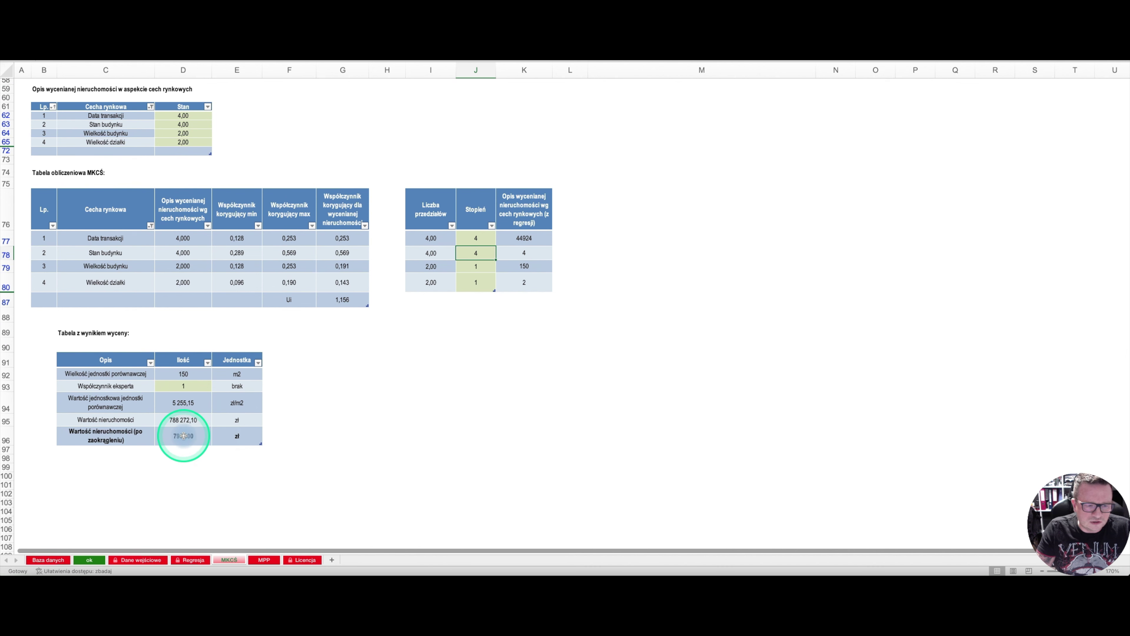
On the Regresja sheet, check the rounded property value to compare it with the MKCŚ valuation
left_click(183, 557)
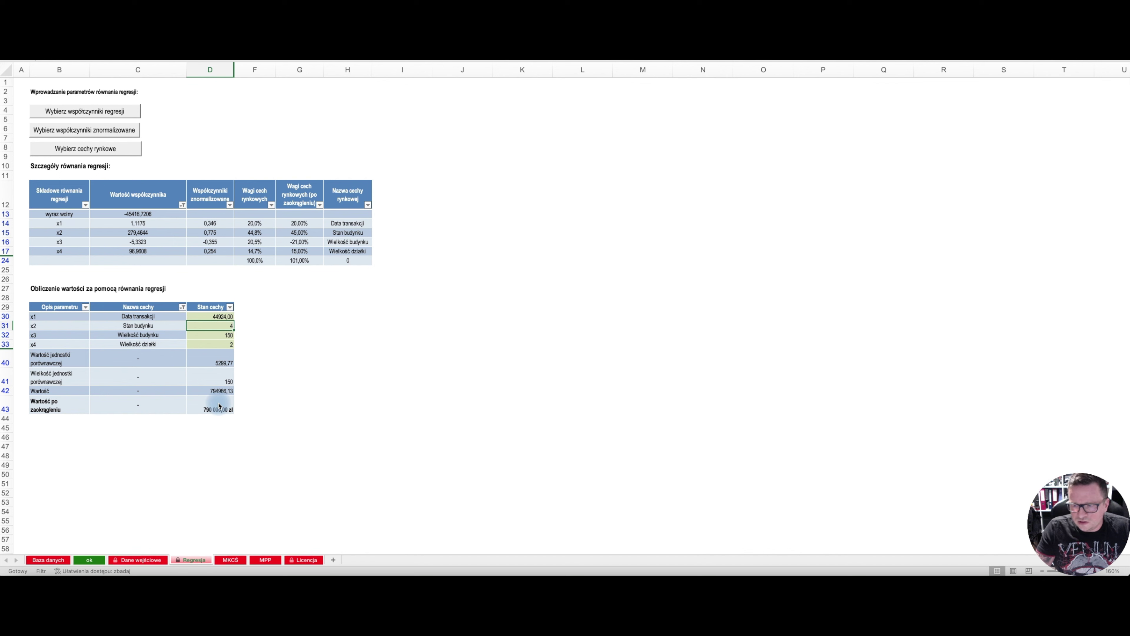
left_click(174, 487)
left_click(214, 412)
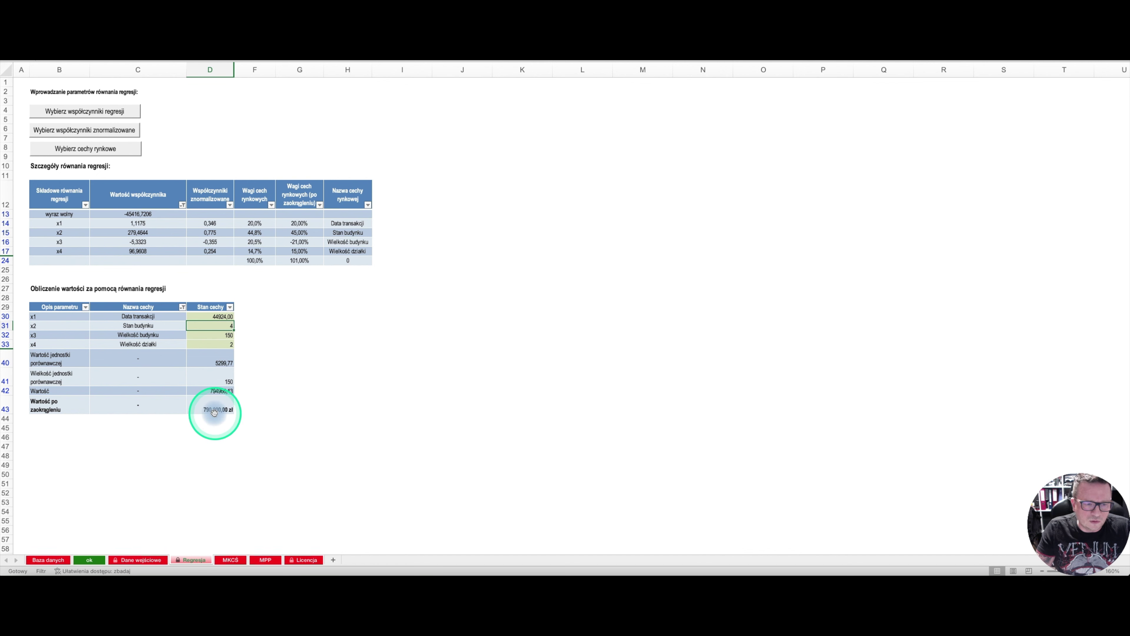